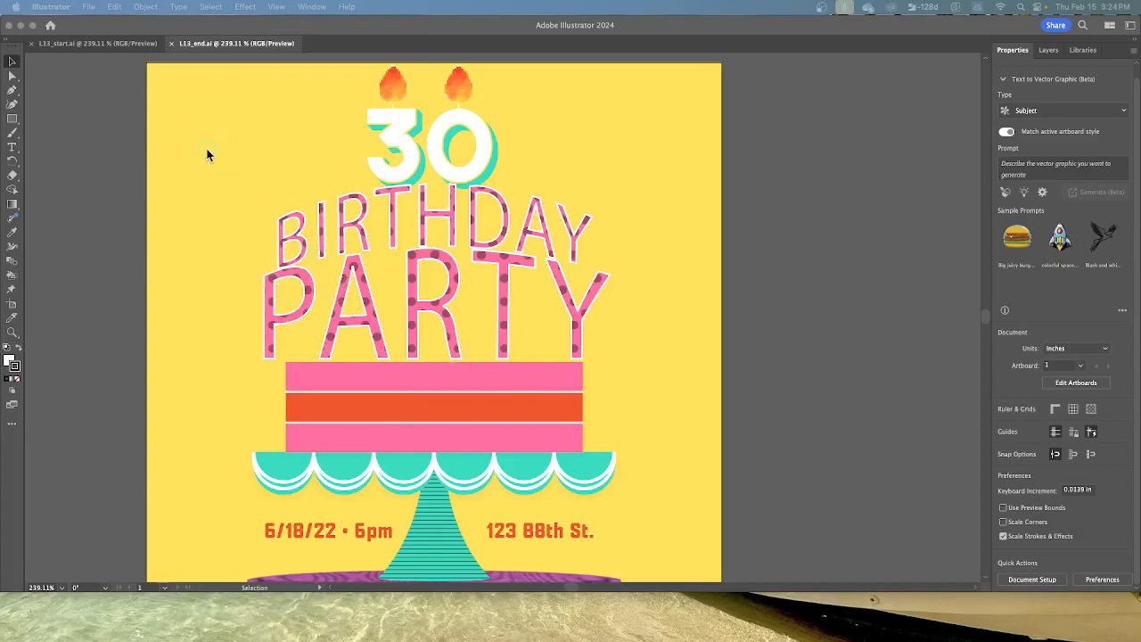
Step: Compare the starting invitation in L13_start.ai with the finished design in L13_end.ai, ending on the start file
click(93, 44)
click(92, 45)
click(198, 45)
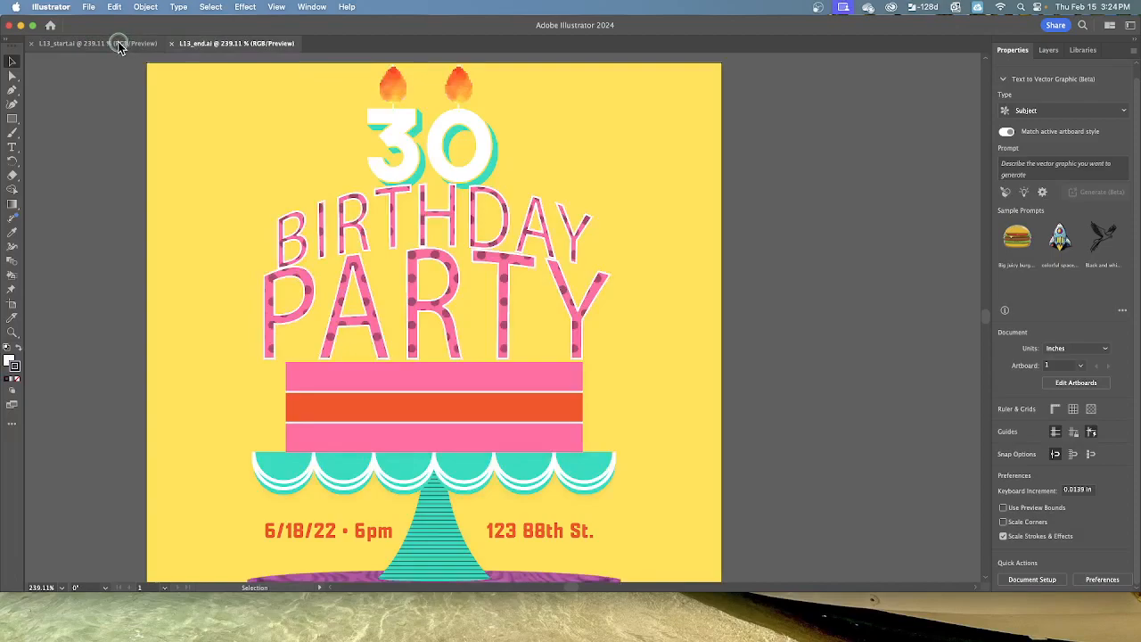
click(118, 45)
click(211, 45)
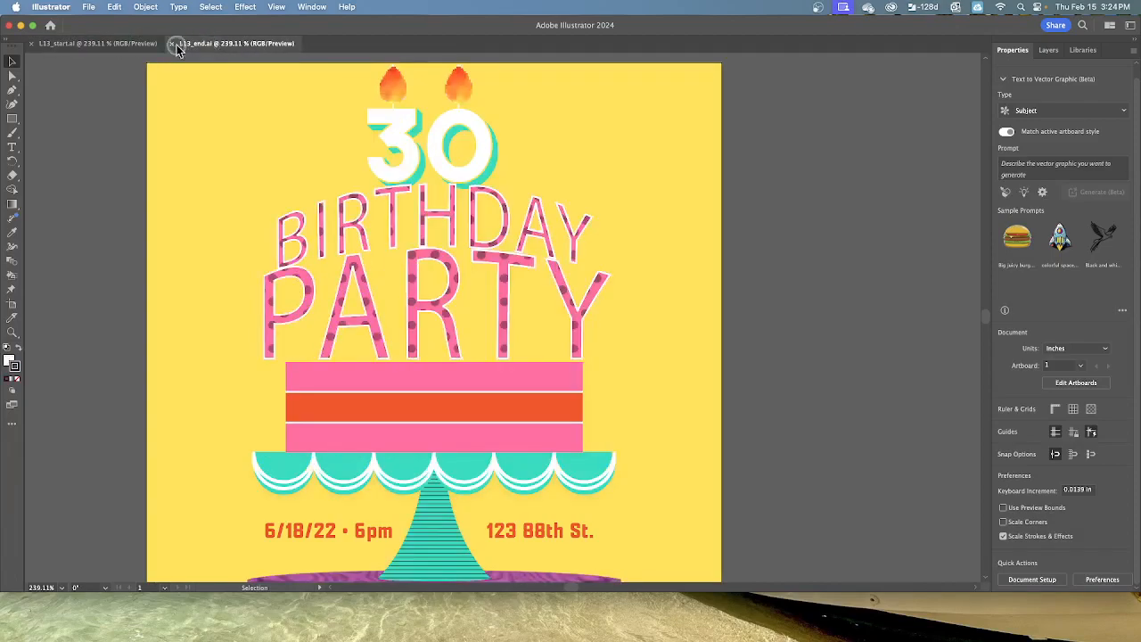
click(114, 45)
click(214, 46)
click(106, 45)
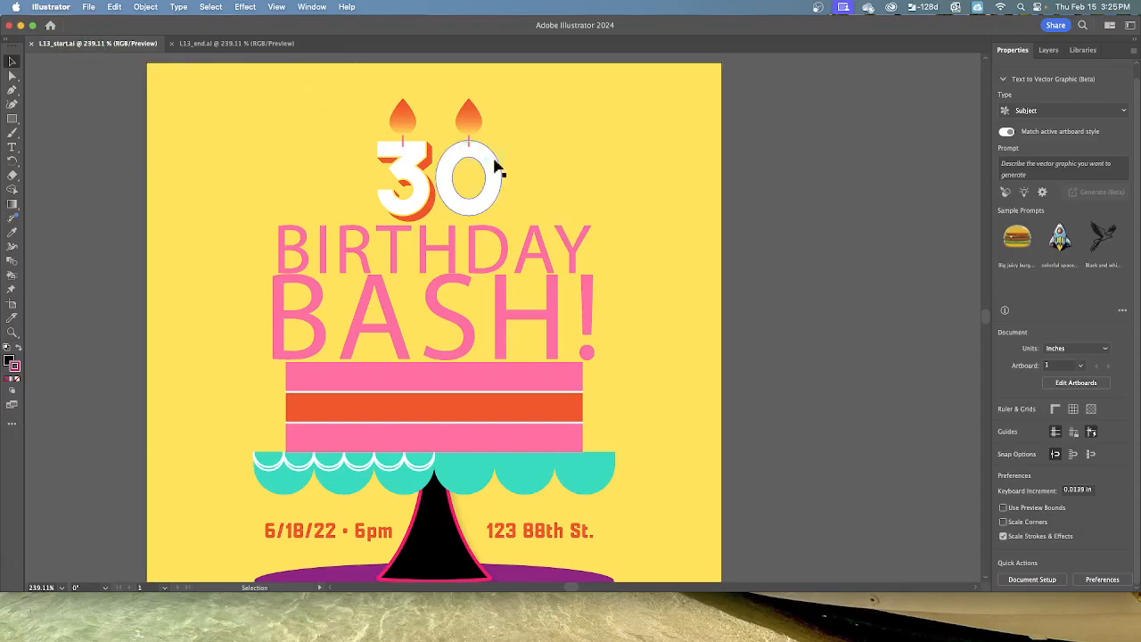
Step: Save a copy of the start file on the computer in the Lesson13 folder, named BirthdayInvite plus the author's surname, in Adobe Illustrator format
click(91, 8)
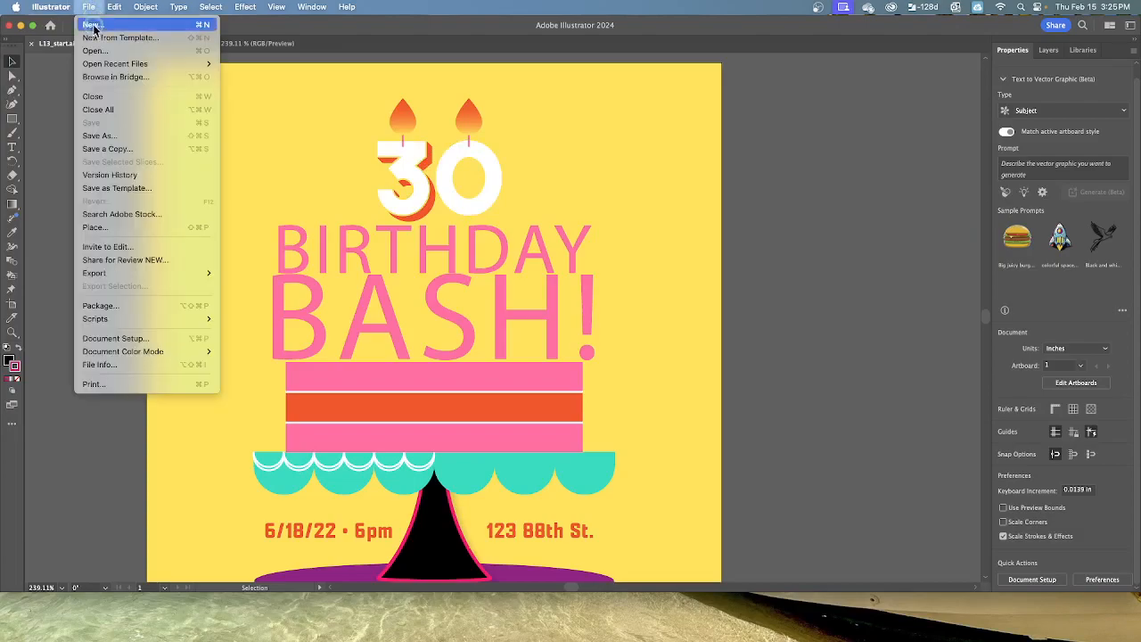
click(119, 138)
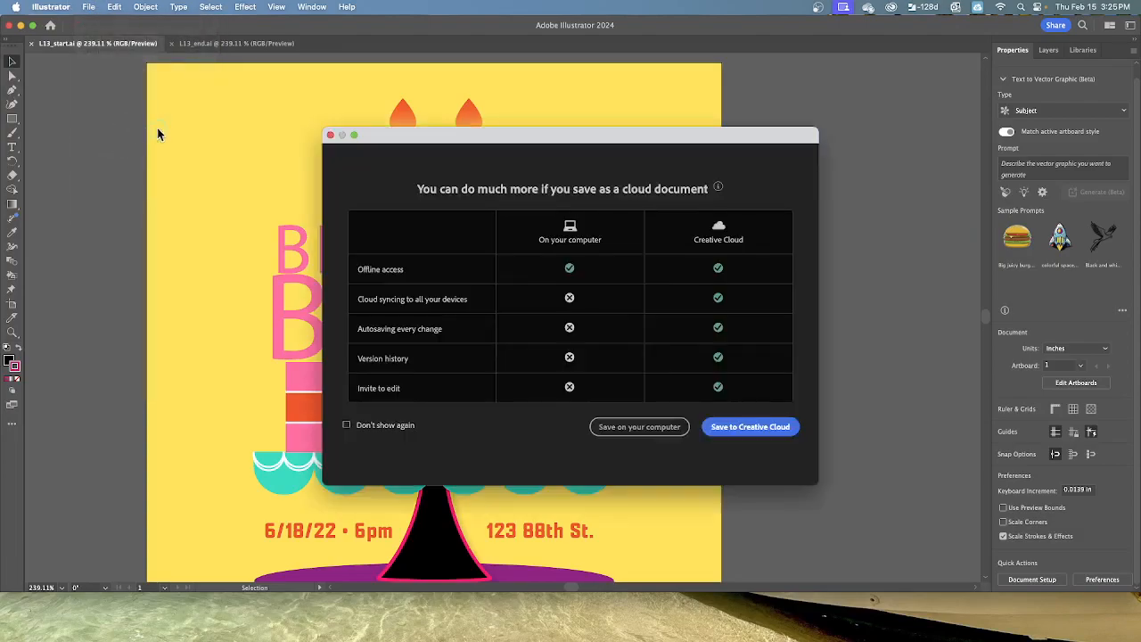
click(627, 428)
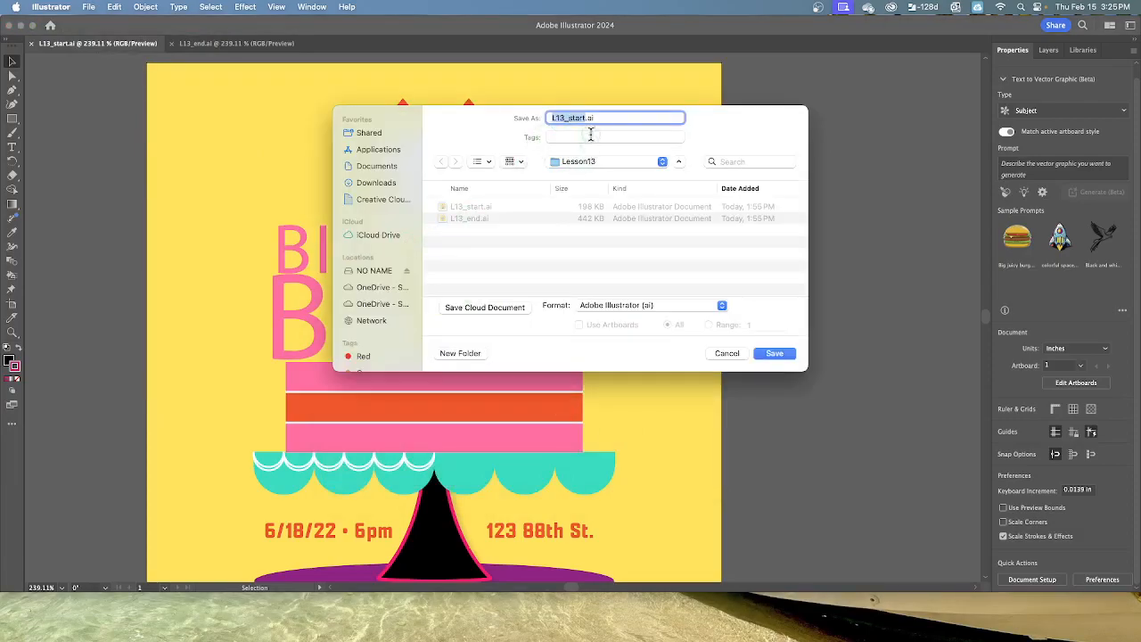
text(BirthdayInvite Parazine)
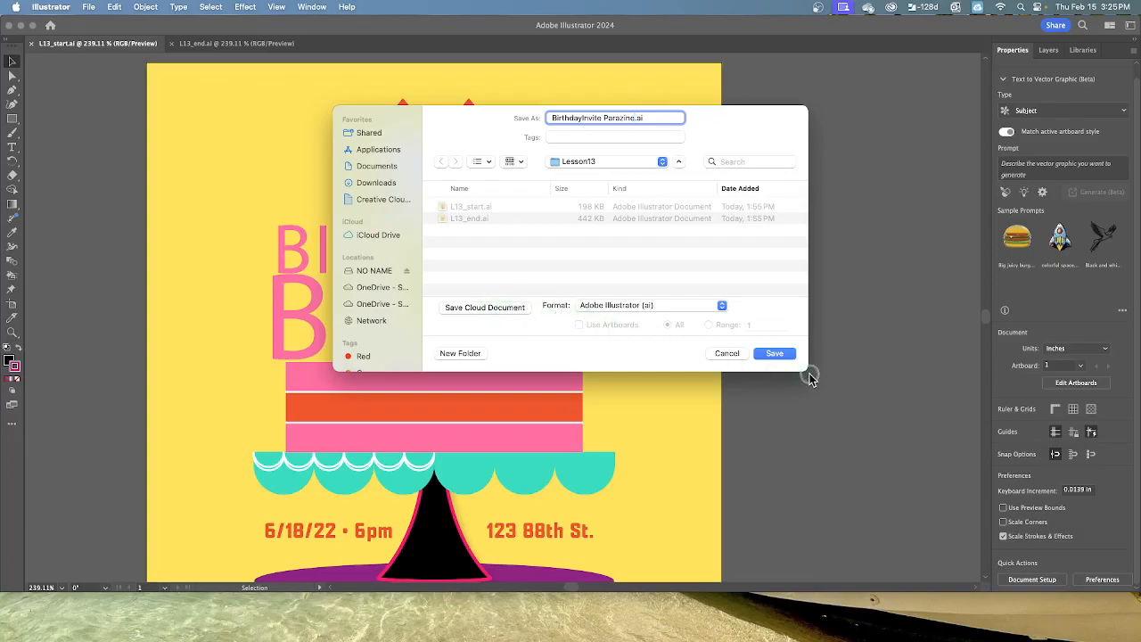
click(778, 355)
click(702, 482)
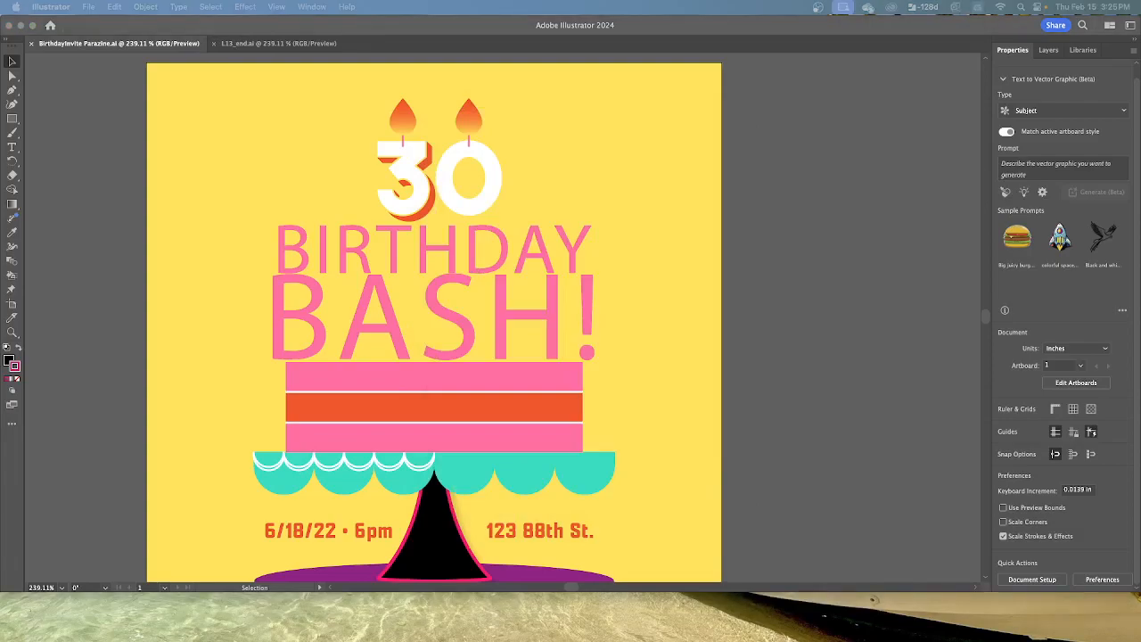
Step: Reset the Essentials workspace
click(312, 7)
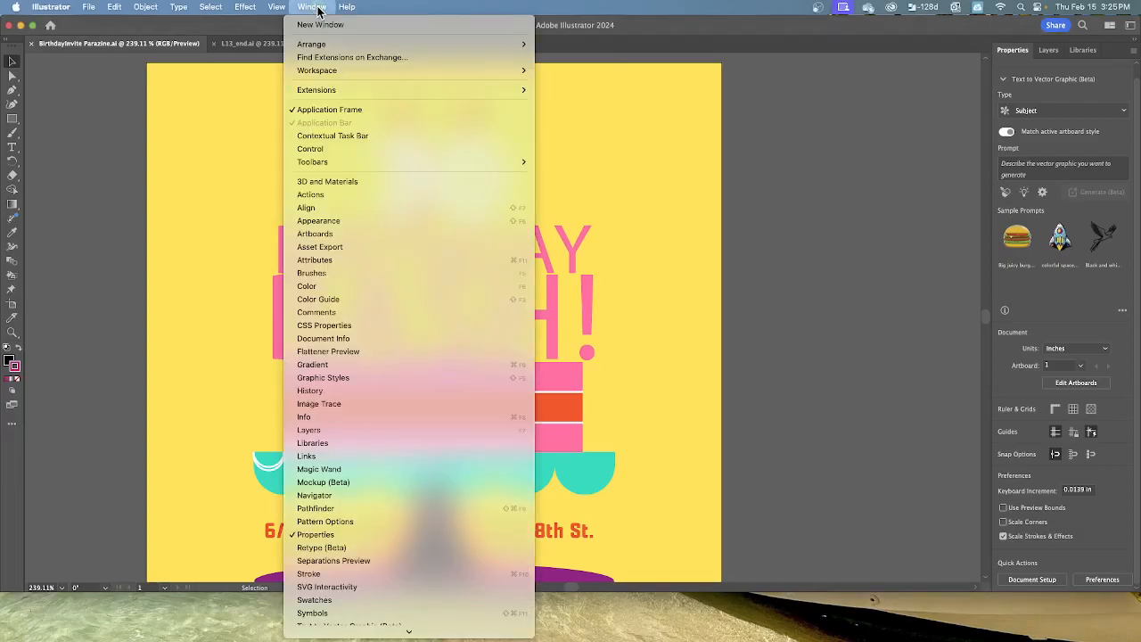
mouse_move(319, 70)
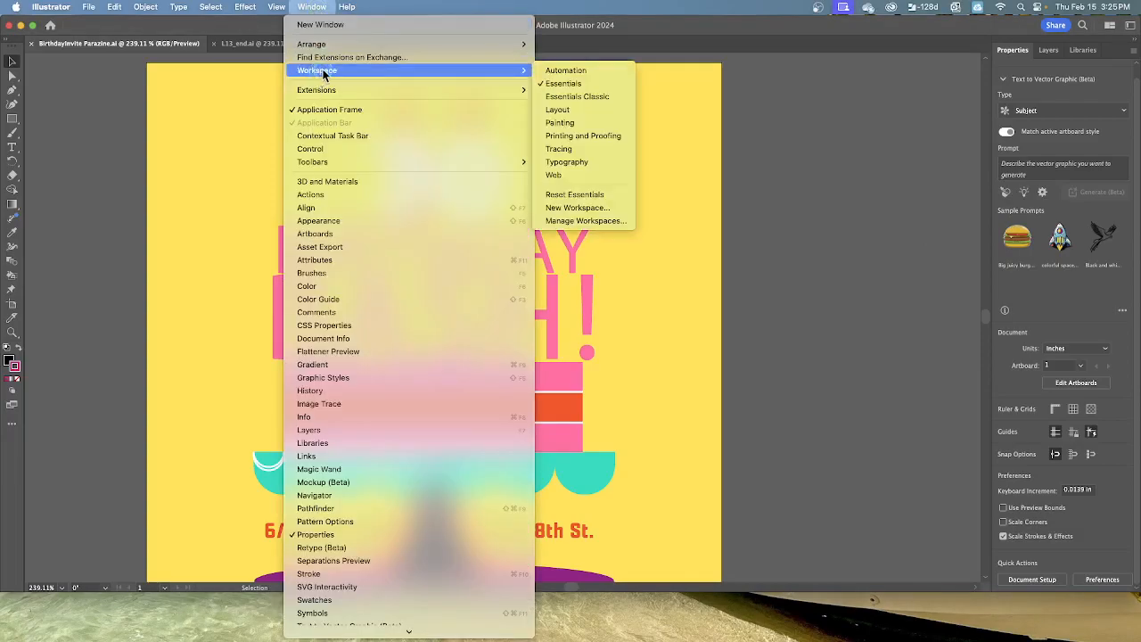
click(575, 195)
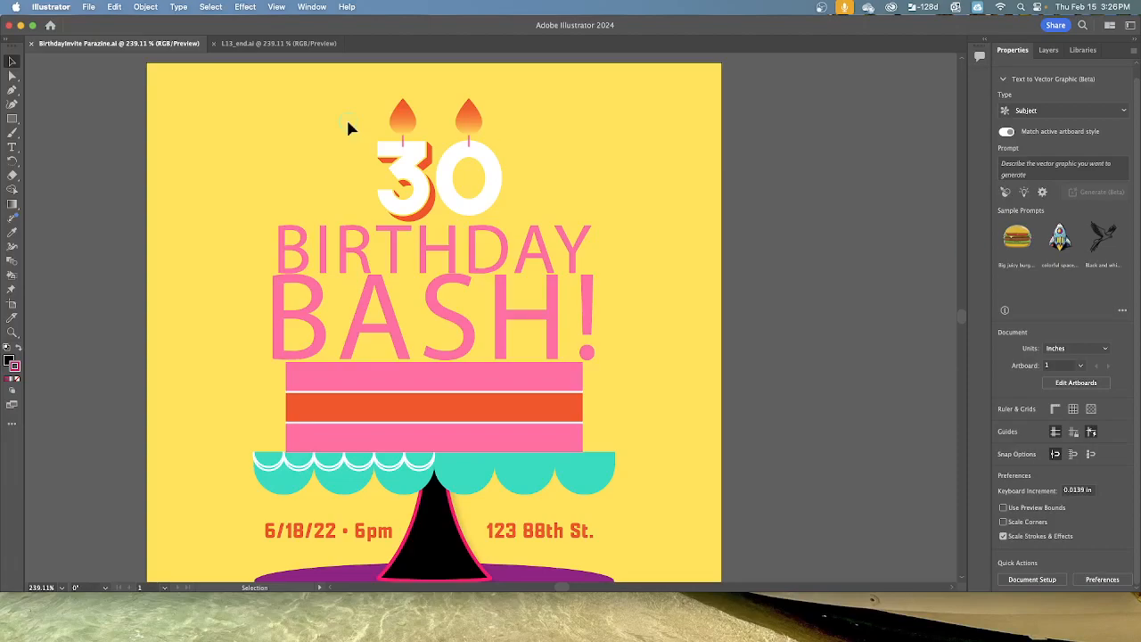
Step: Select the black cake stand base and show its full list of appearance attributes beside the artboard, enlarged to fit every row
click(13, 63)
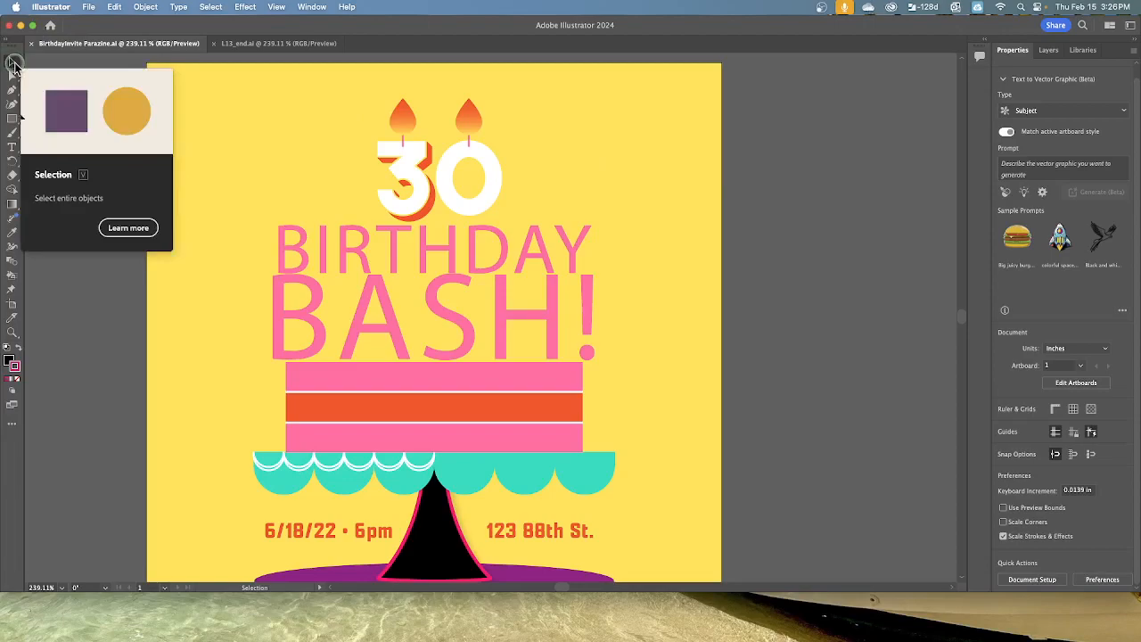
click(435, 551)
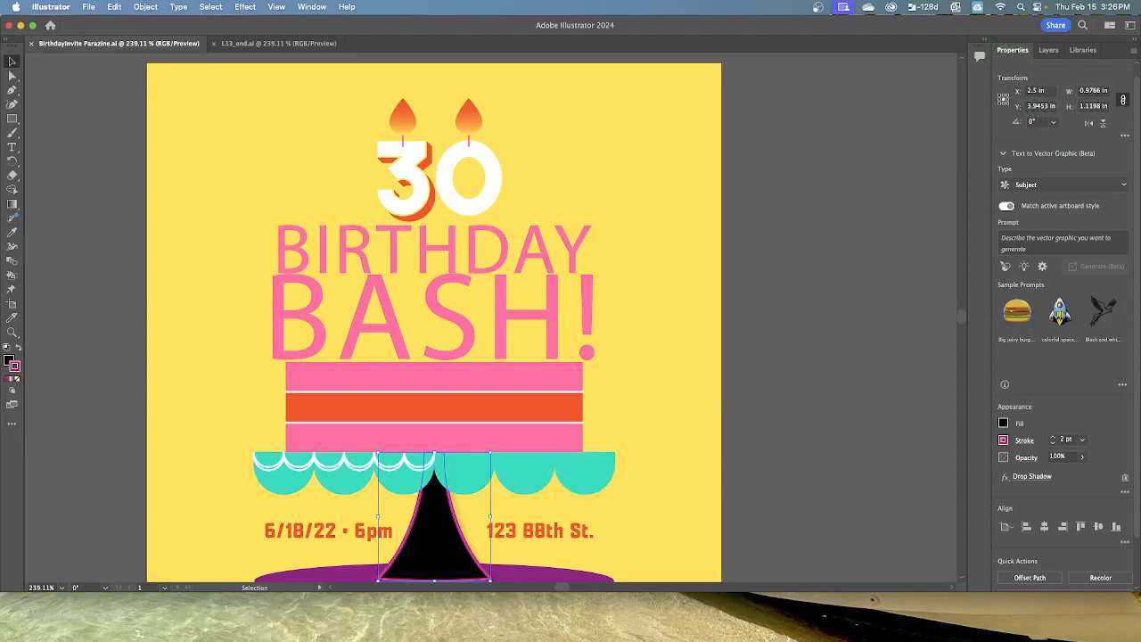
scroll(1079, 426, down, 2)
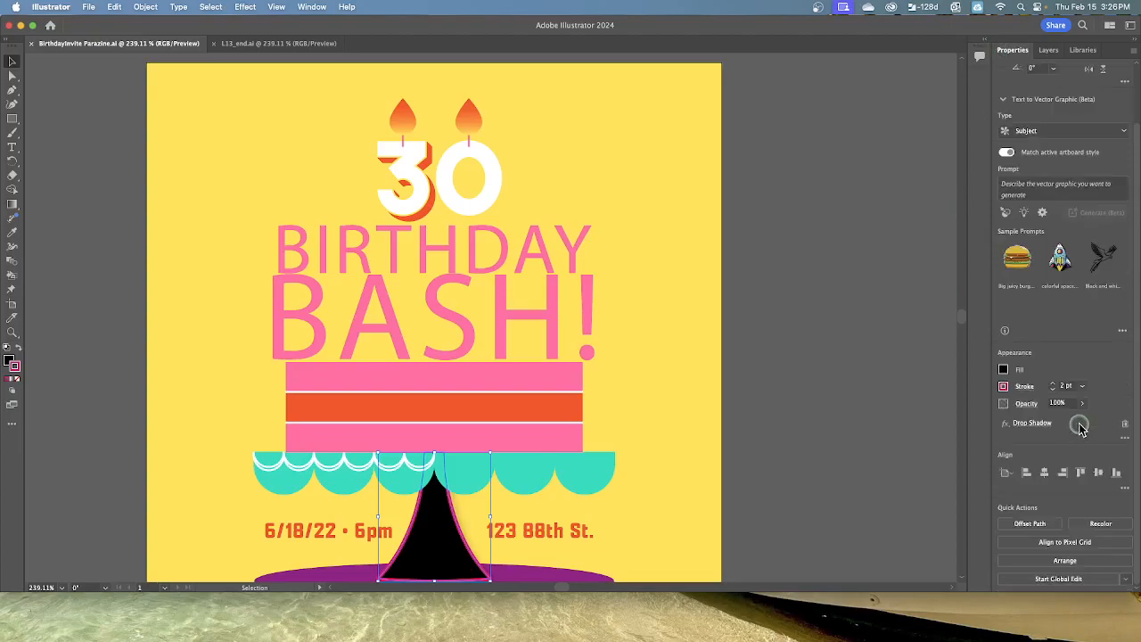
click(312, 7)
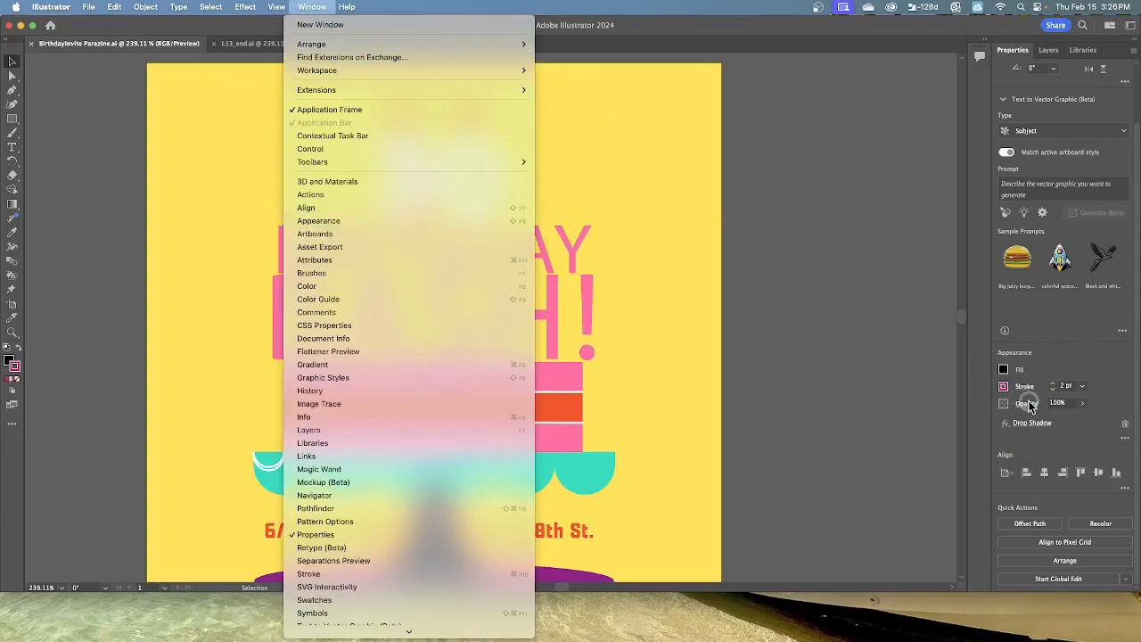
click(1095, 360)
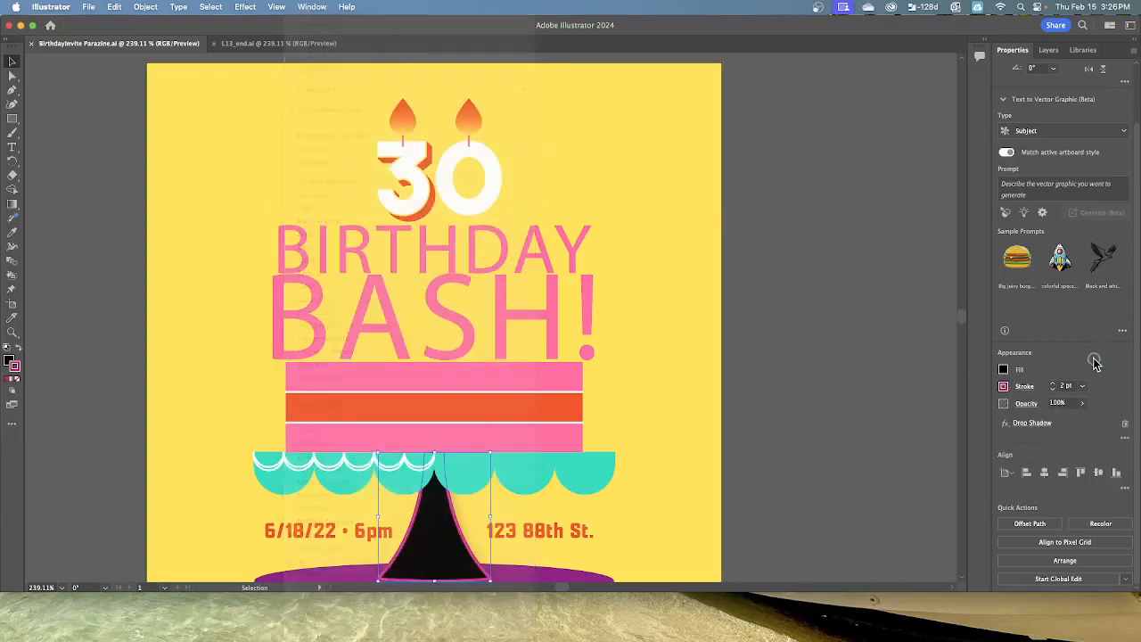
click(1125, 433)
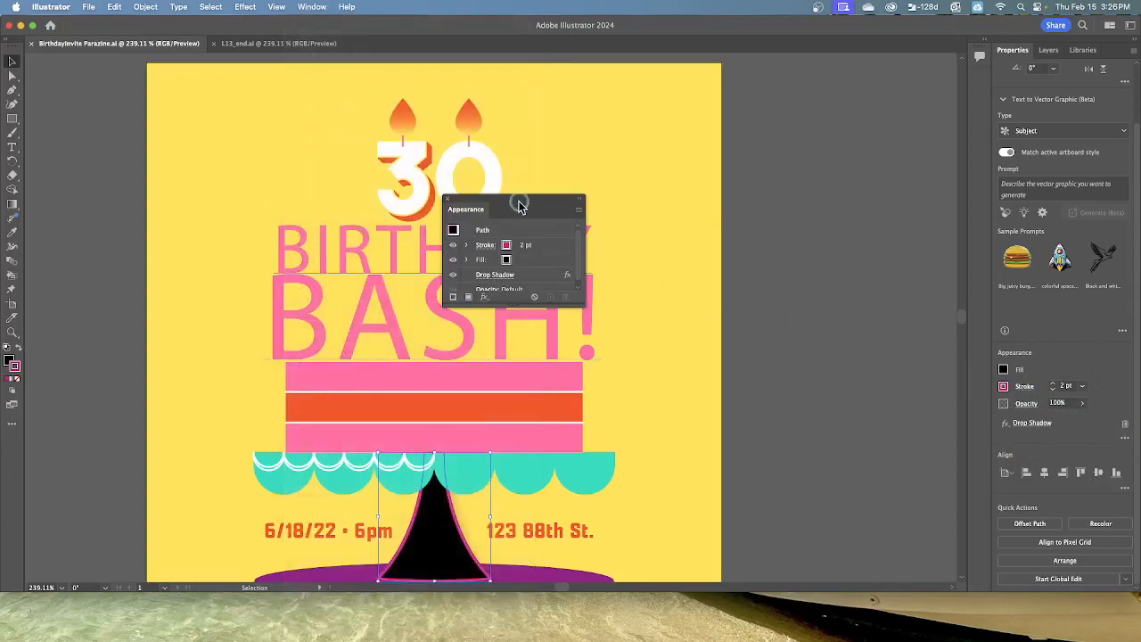
drag(520, 205, 873, 202)
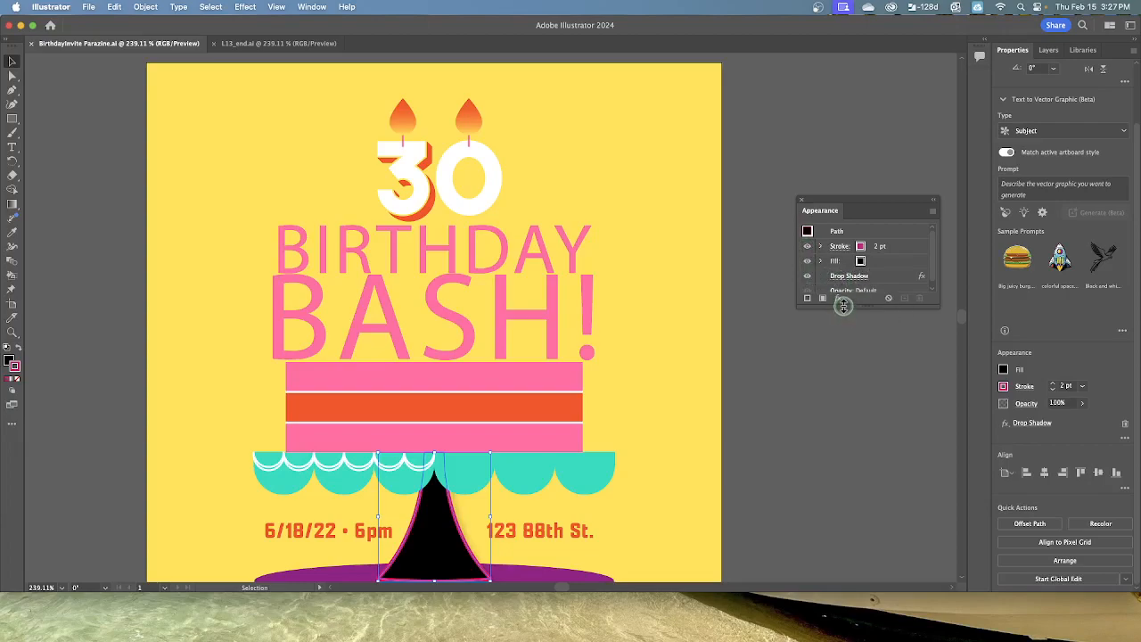
drag(841, 308, 835, 355)
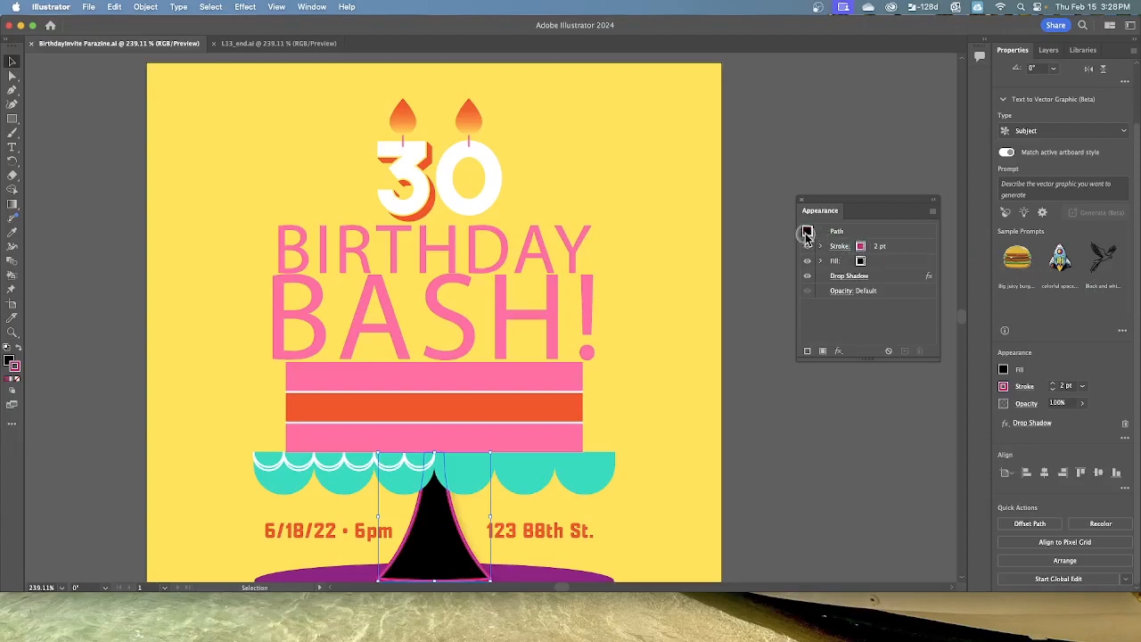
Step: Change the cake stand base's fill from black to the aqua swatch
click(861, 262)
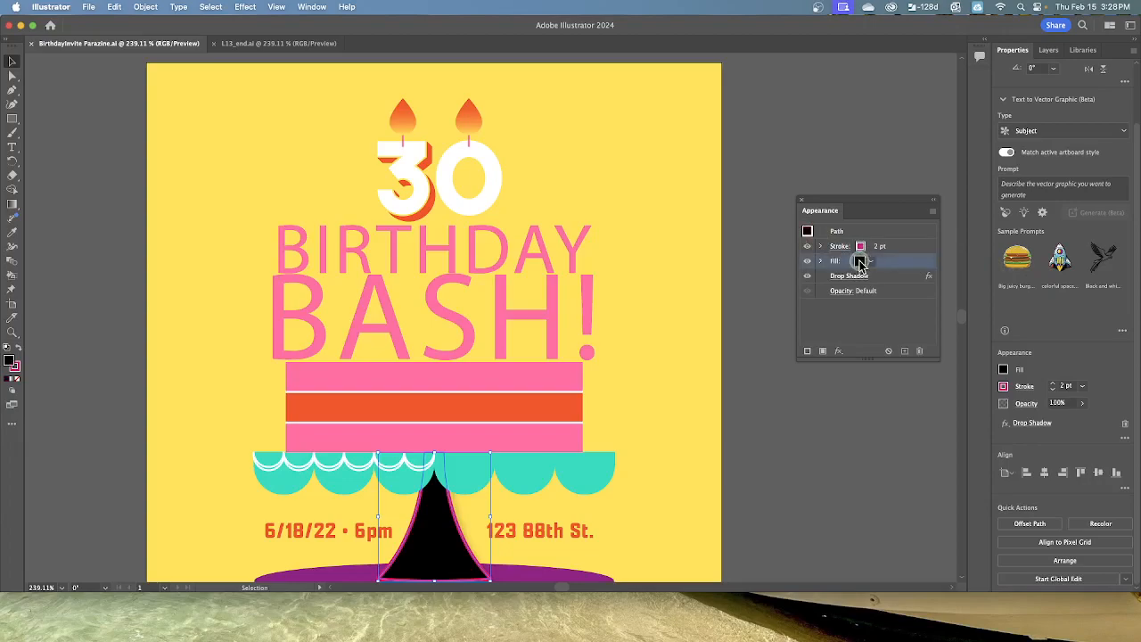
click(861, 262)
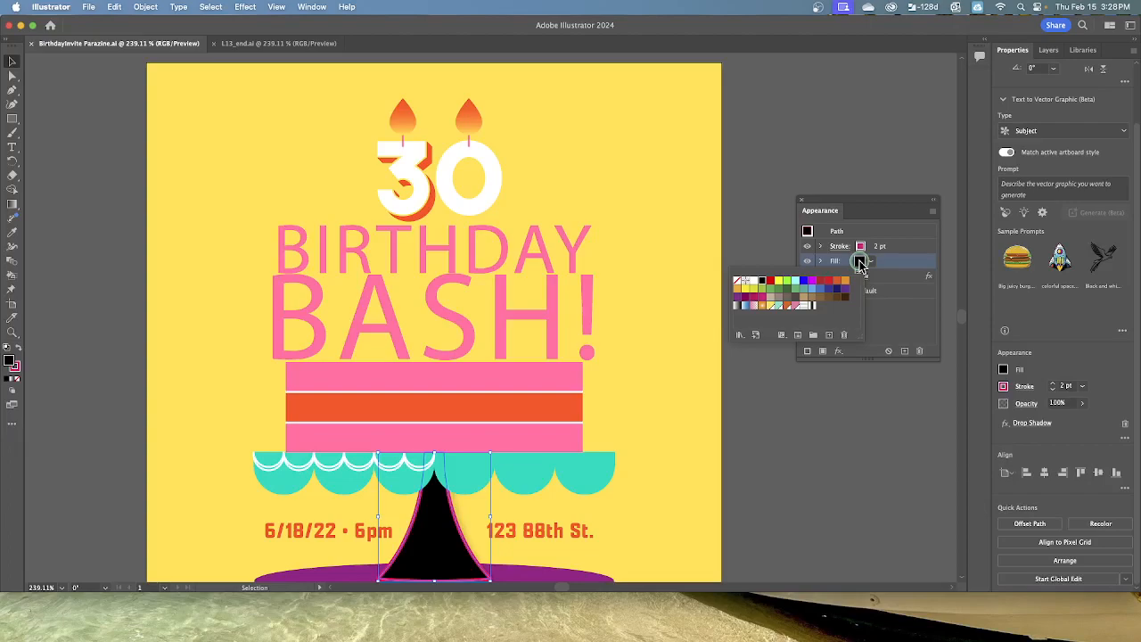
click(779, 308)
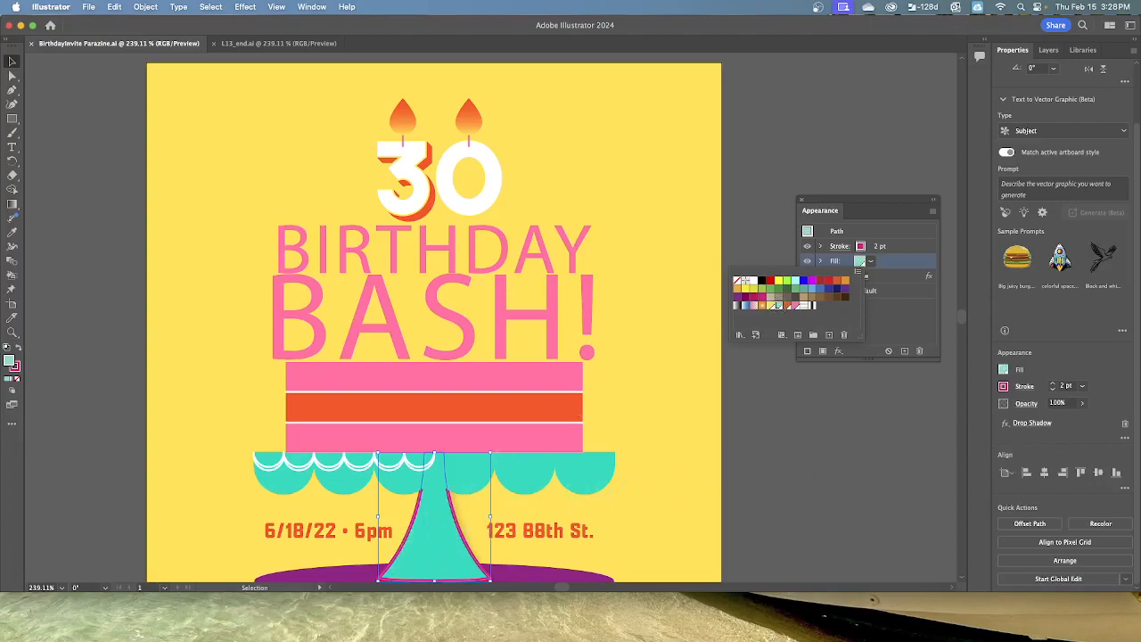
key(Escape)
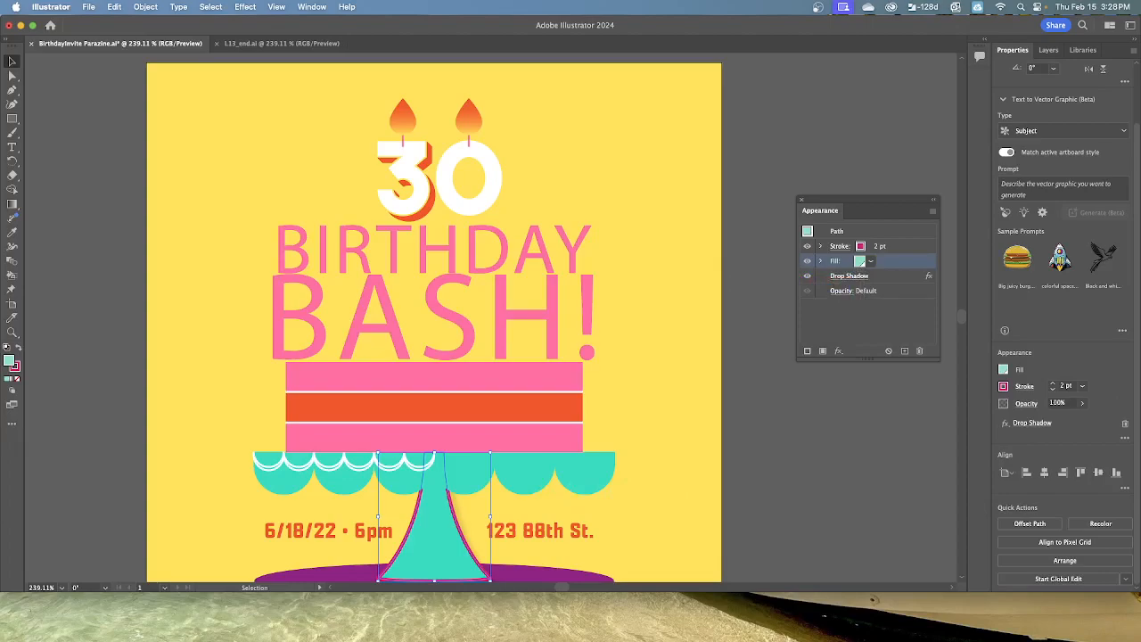
Step: Reduce the stroke weight of the cake stand base until it has no stroke
click(879, 248)
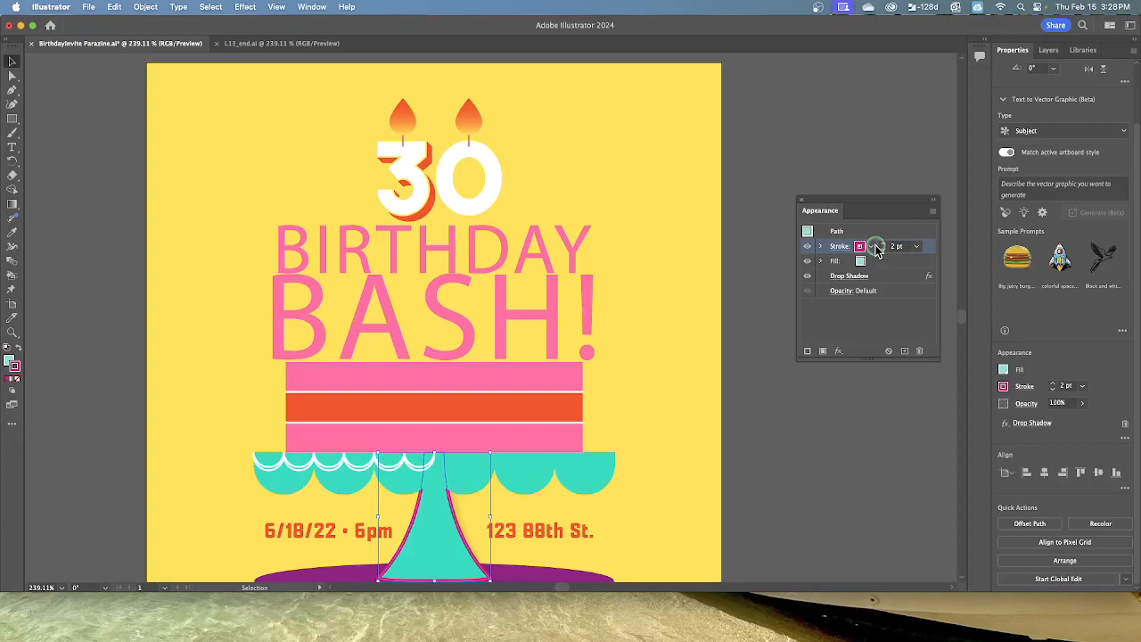
click(917, 246)
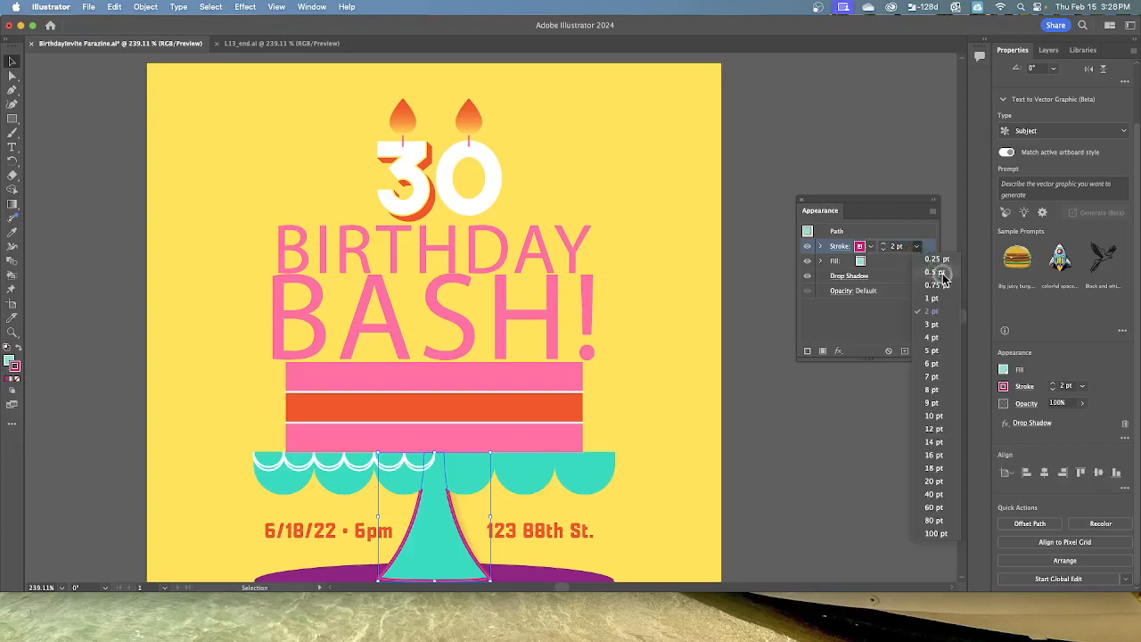
click(884, 250)
click(884, 250)
click(883, 251)
click(883, 252)
click(883, 251)
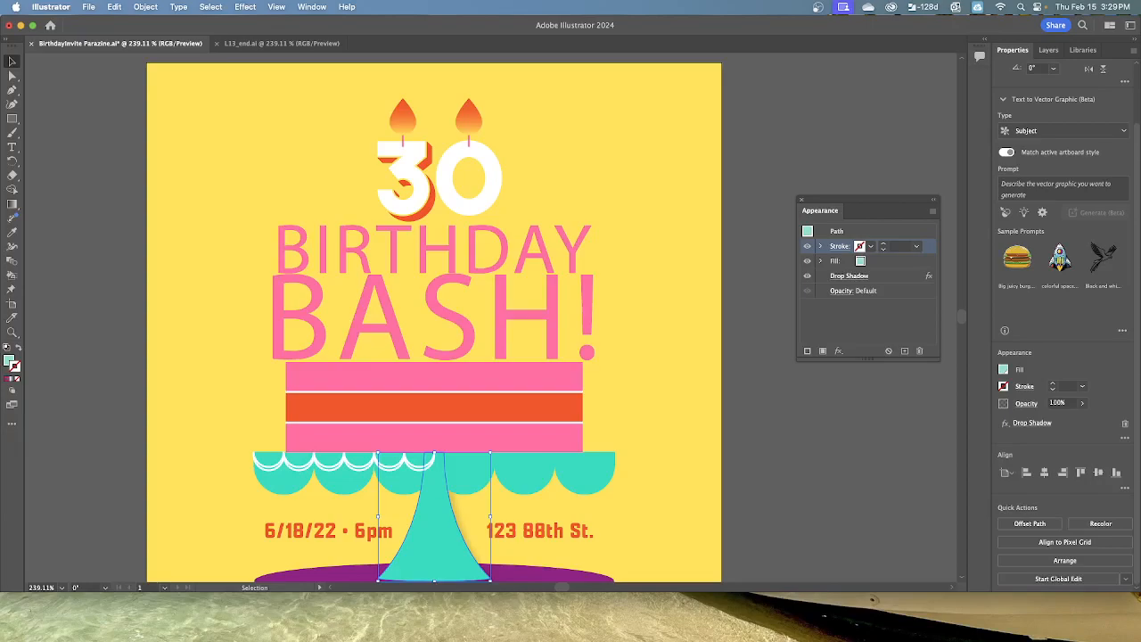
Step: Preview the cake stand base with and without its drop shadow, and delete the Drop Shadow effect
click(808, 278)
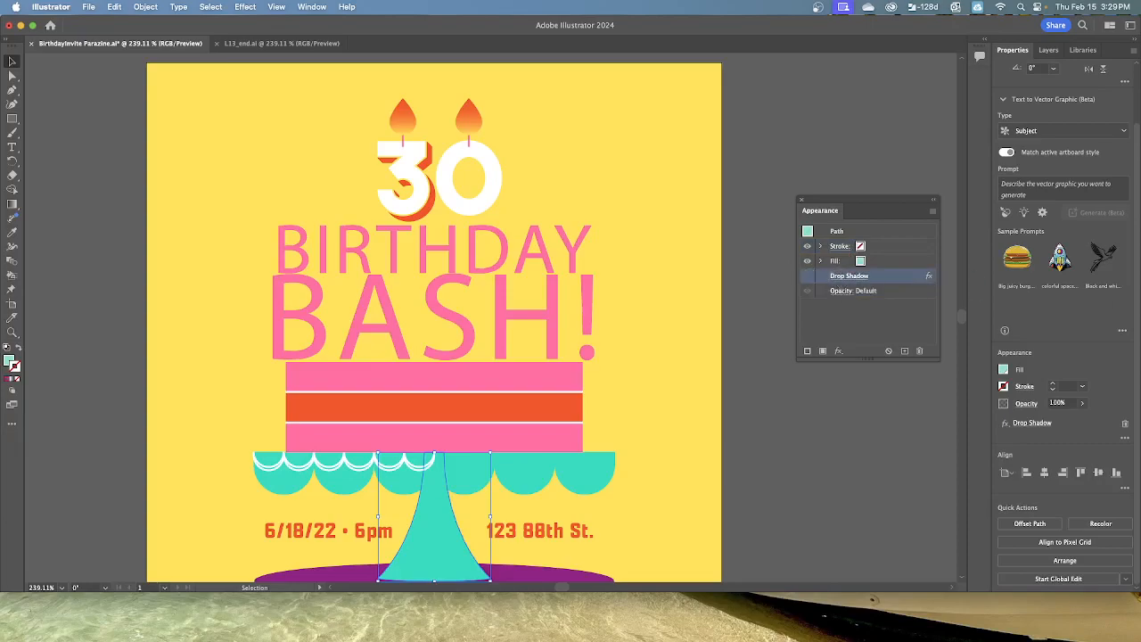
click(808, 278)
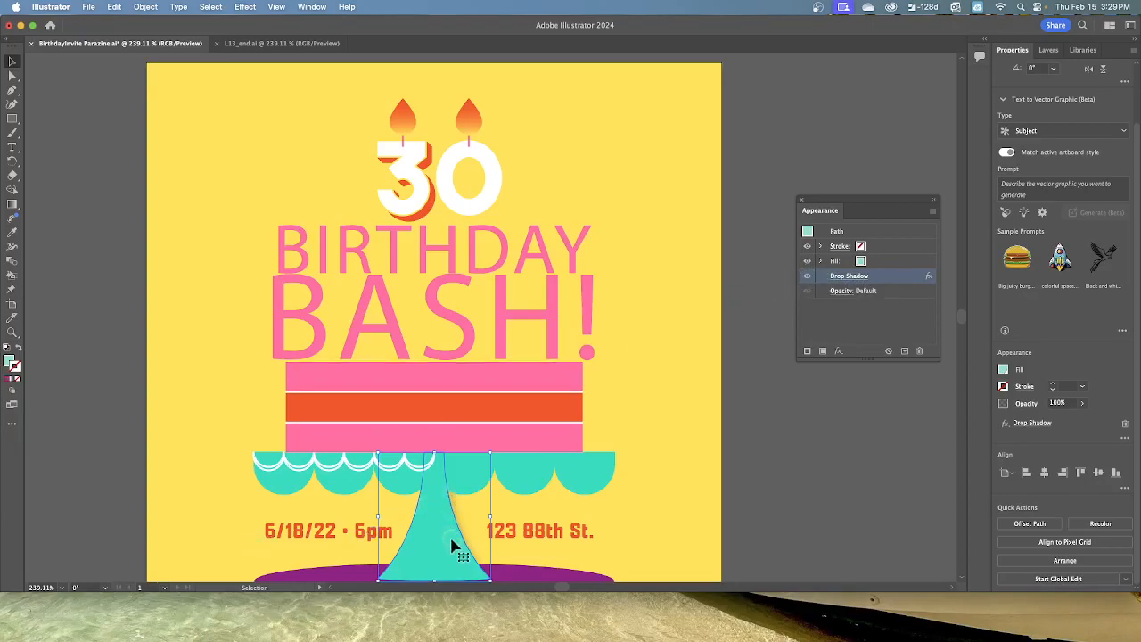
scroll(758, 321, left, 1)
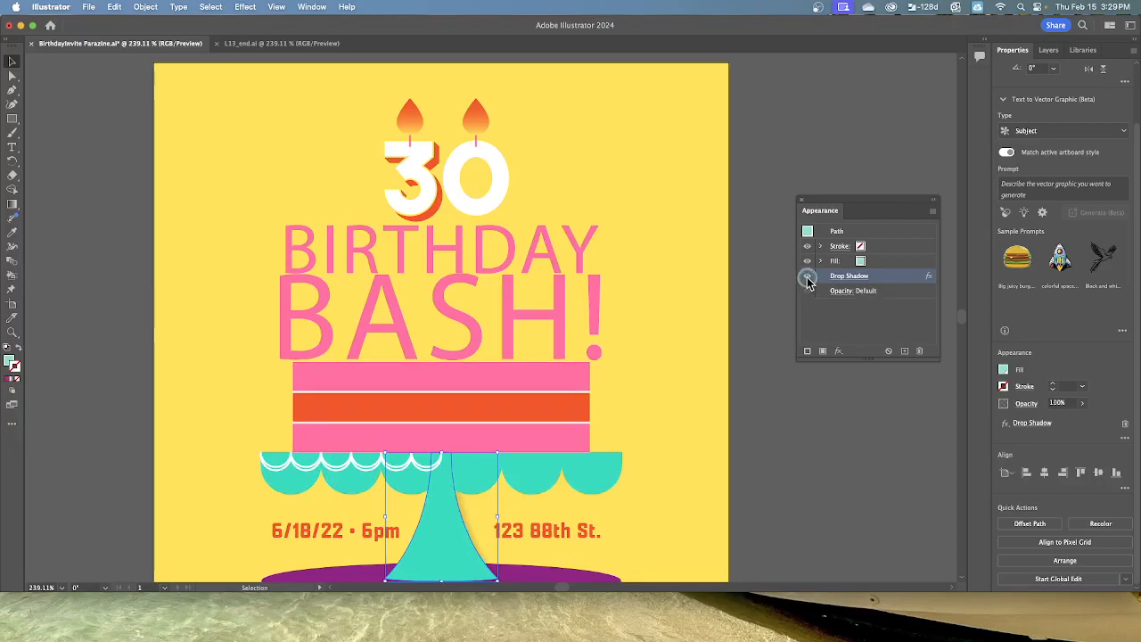
click(807, 278)
click(808, 277)
click(808, 277)
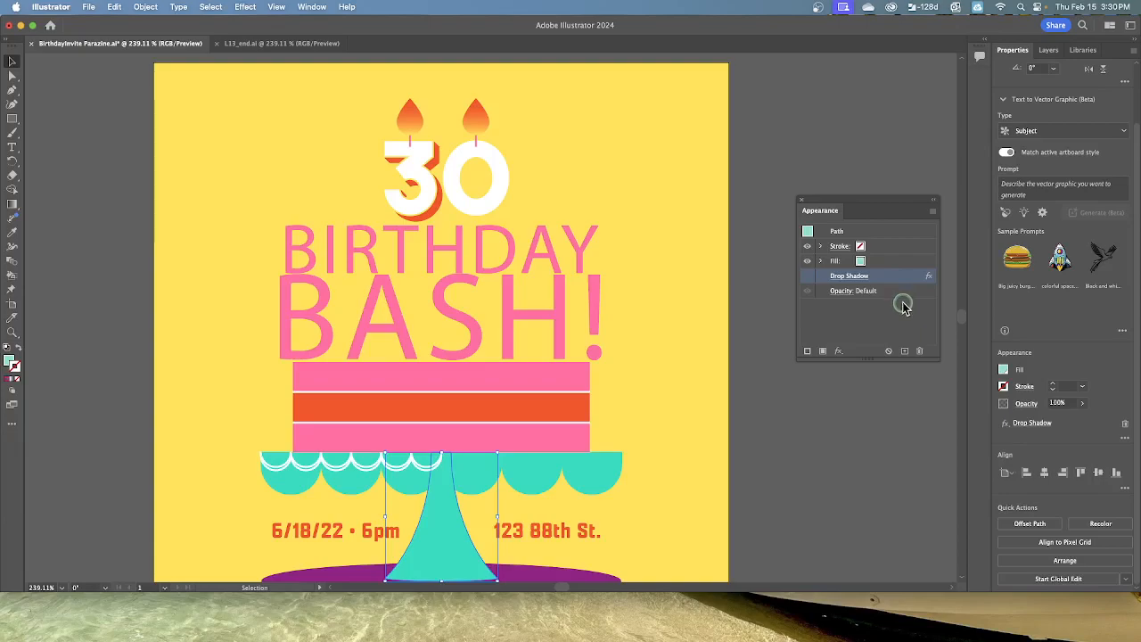
click(921, 352)
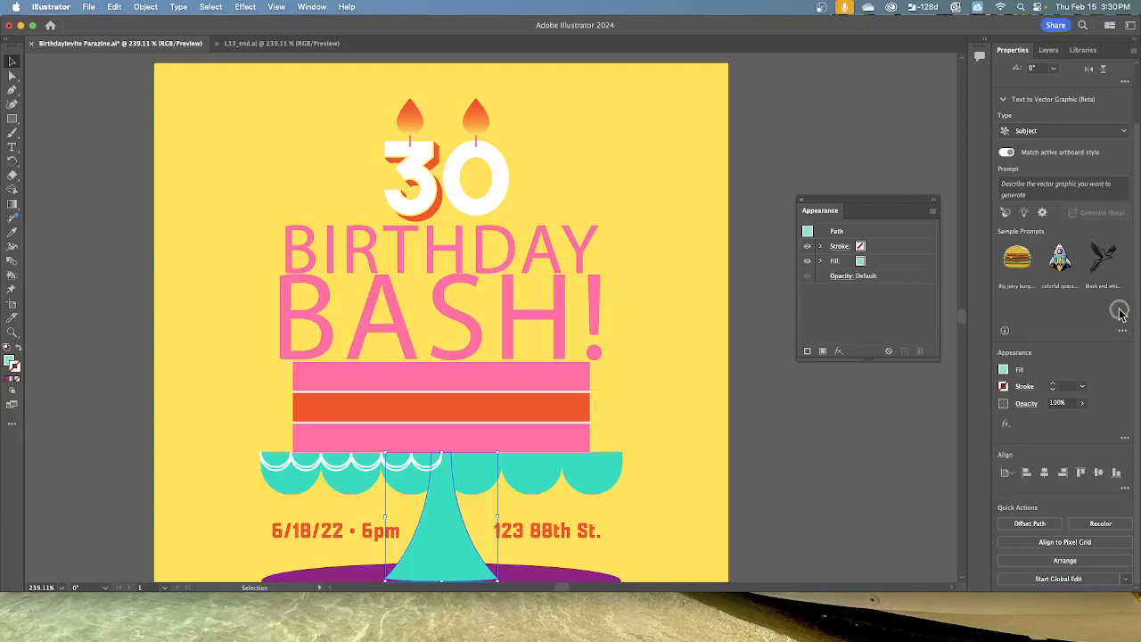
Step: Add a second fill to the cake stand base and apply the 6 lpi 10% pattern swatch to the lower fill
click(823, 352)
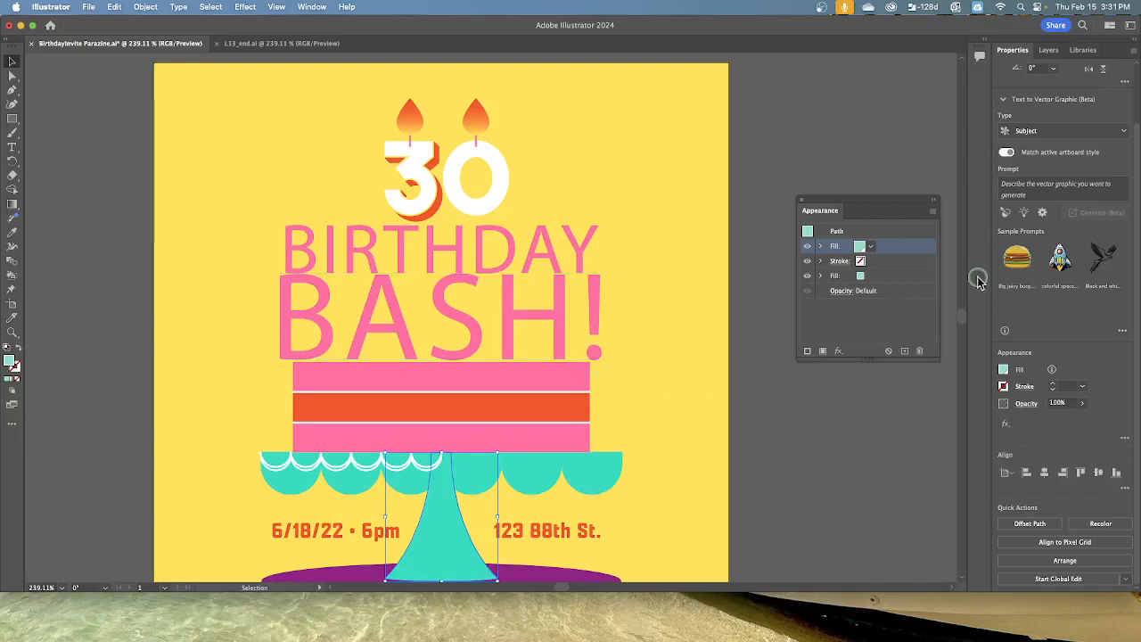
click(861, 279)
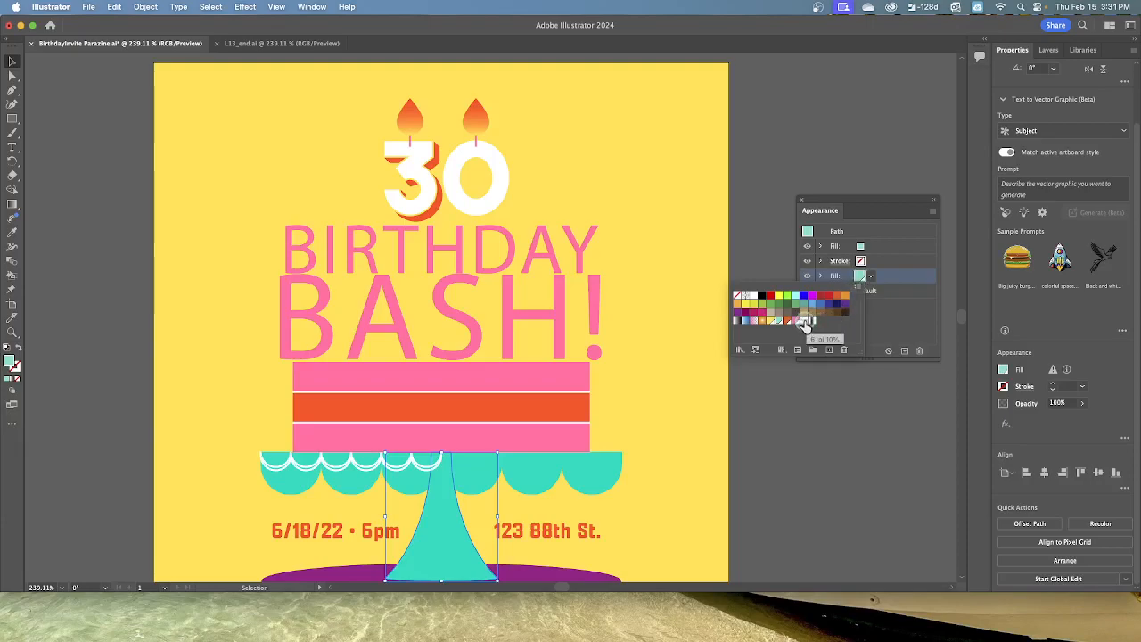
click(806, 321)
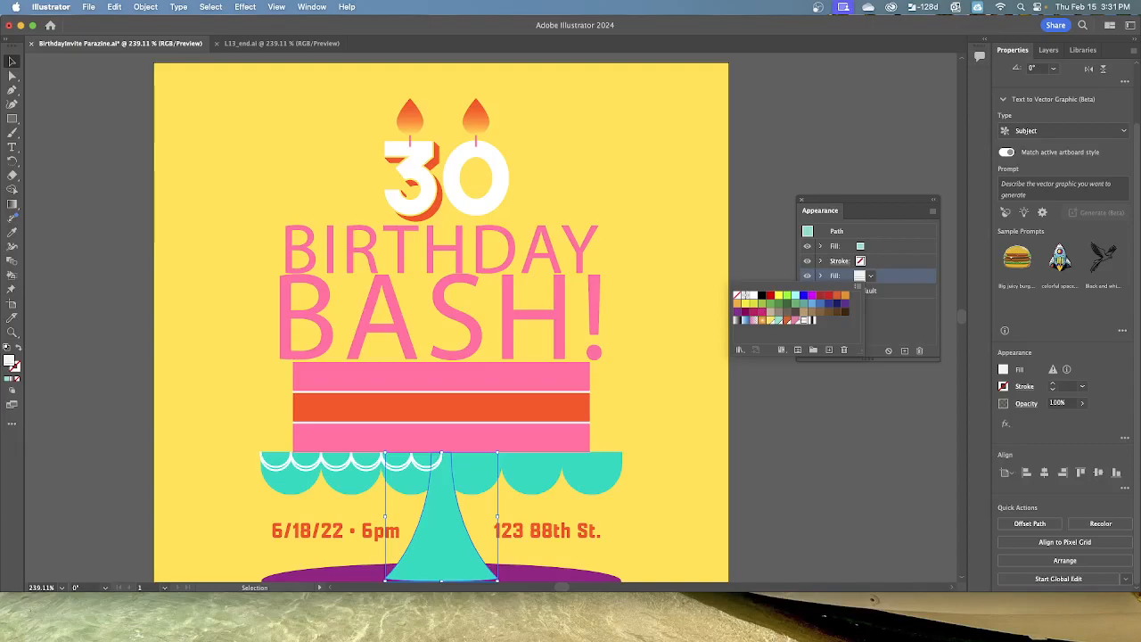
key(Escape)
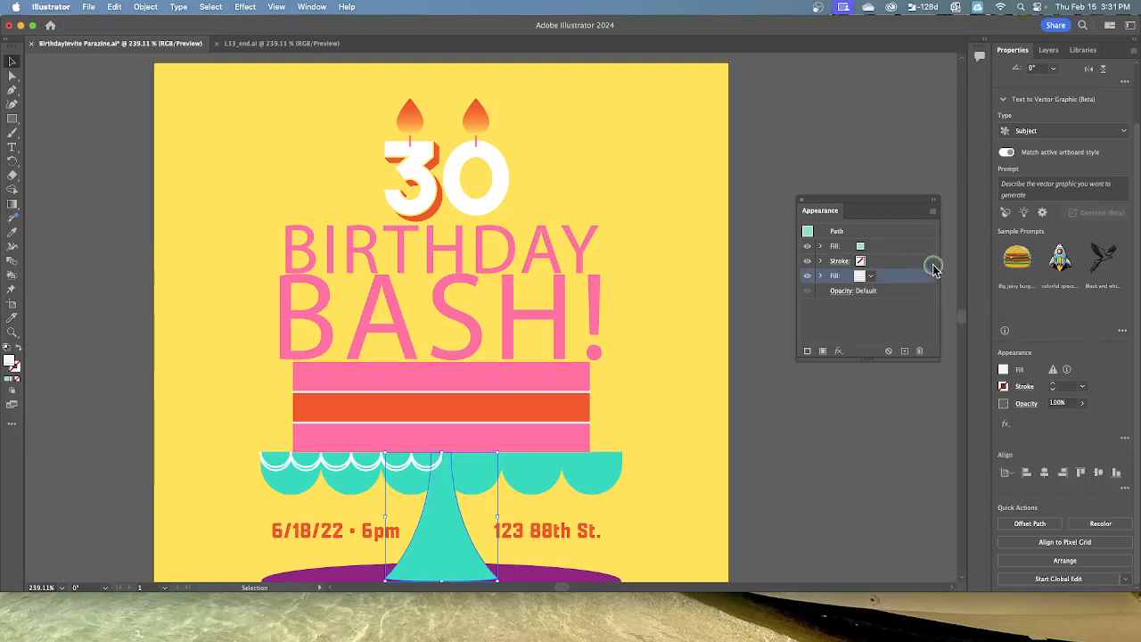
Step: Hide the cake stand base's aqua fill to preview the pattern fill beneath it, and show it again
click(807, 249)
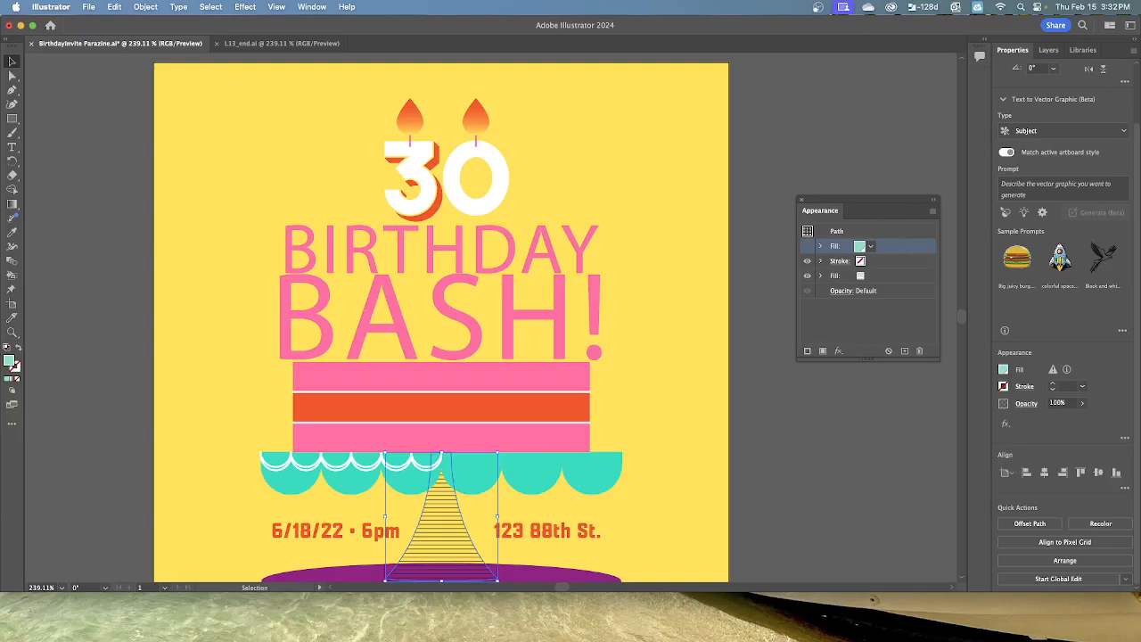
click(808, 247)
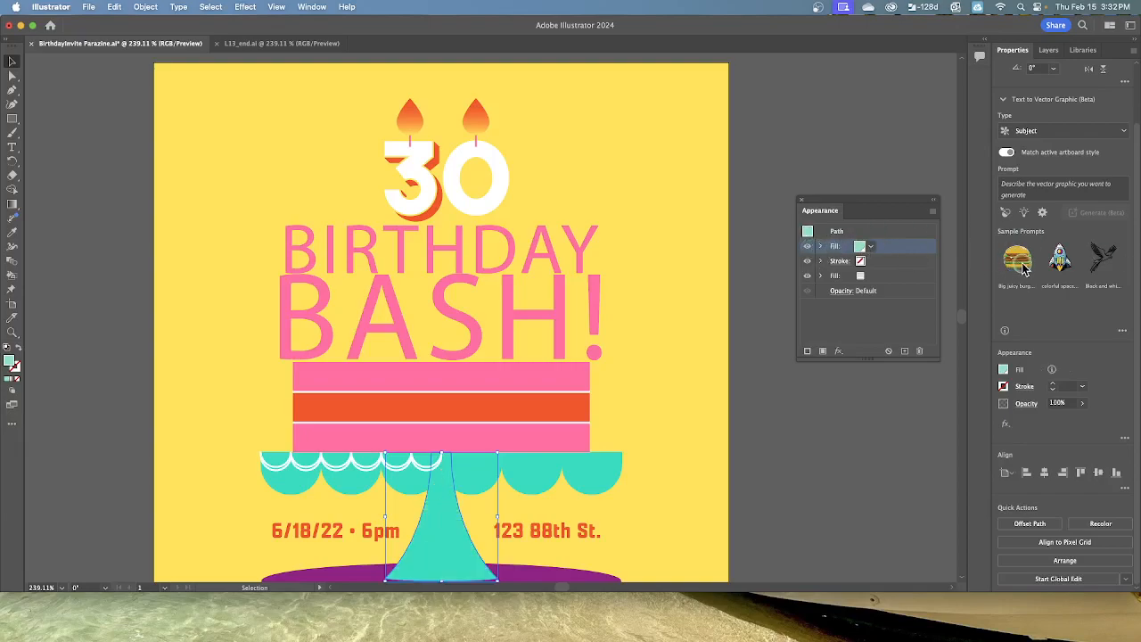
Step: Deselect the cake stand base and save the invitation document
click(212, 7)
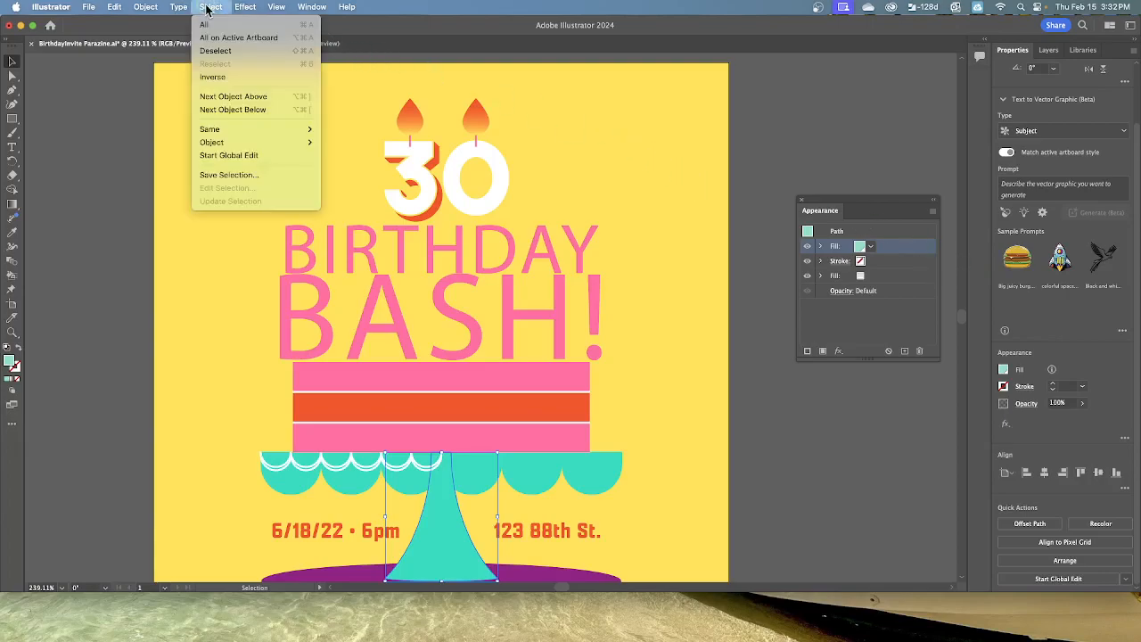
click(216, 51)
click(88, 7)
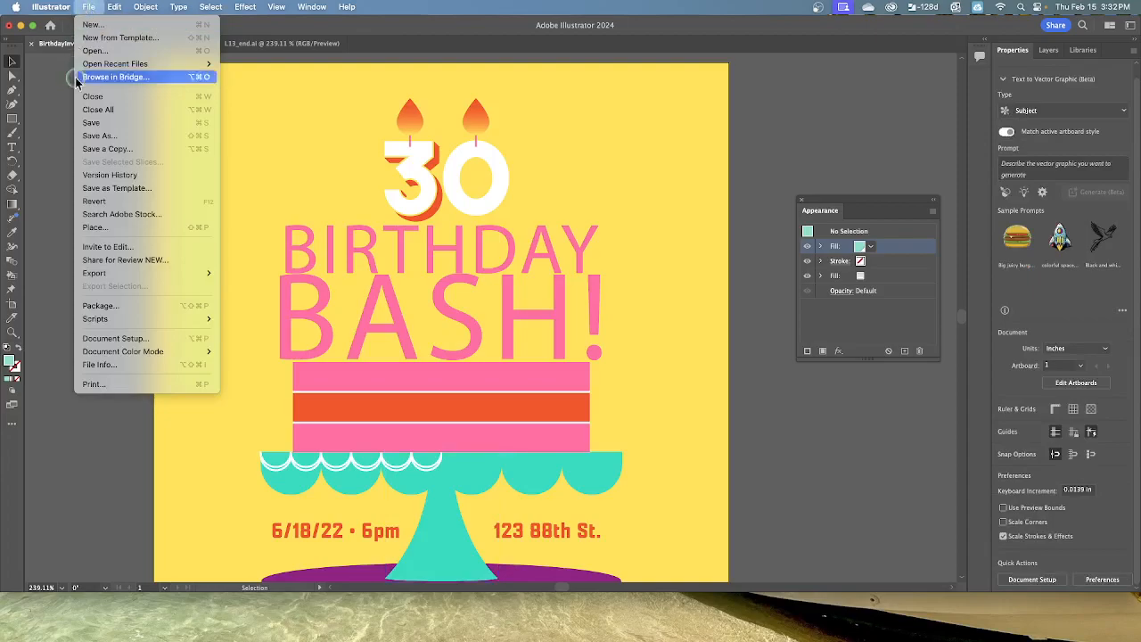
click(129, 133)
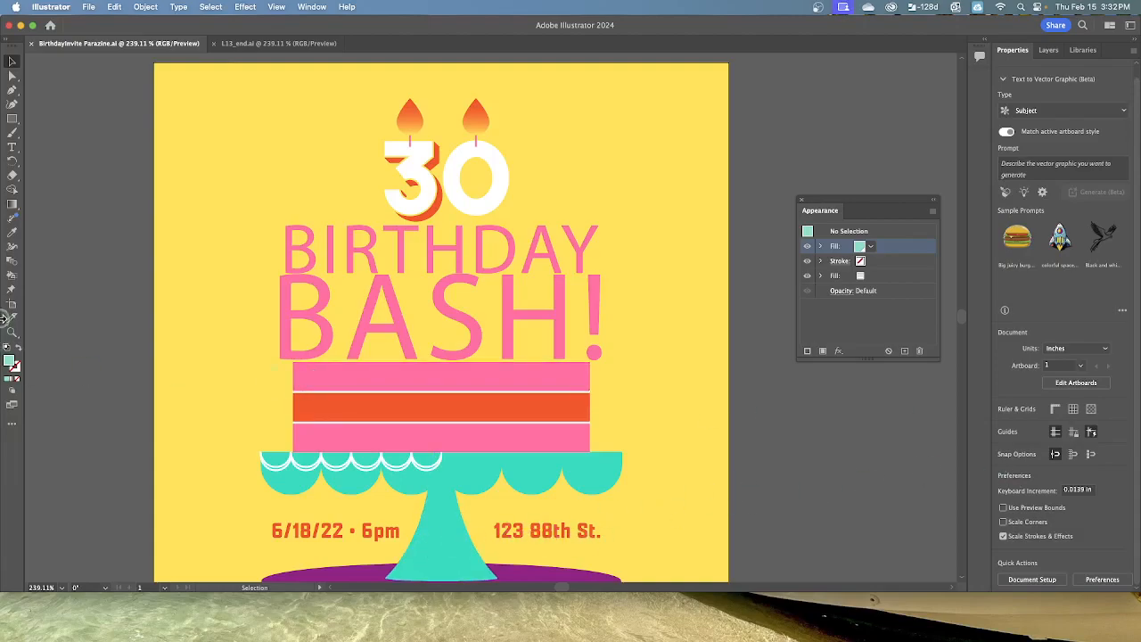
Step: Select the BIRTHDAY BASH! text as a whole type object and add a new fill to it
click(11, 147)
click(428, 265)
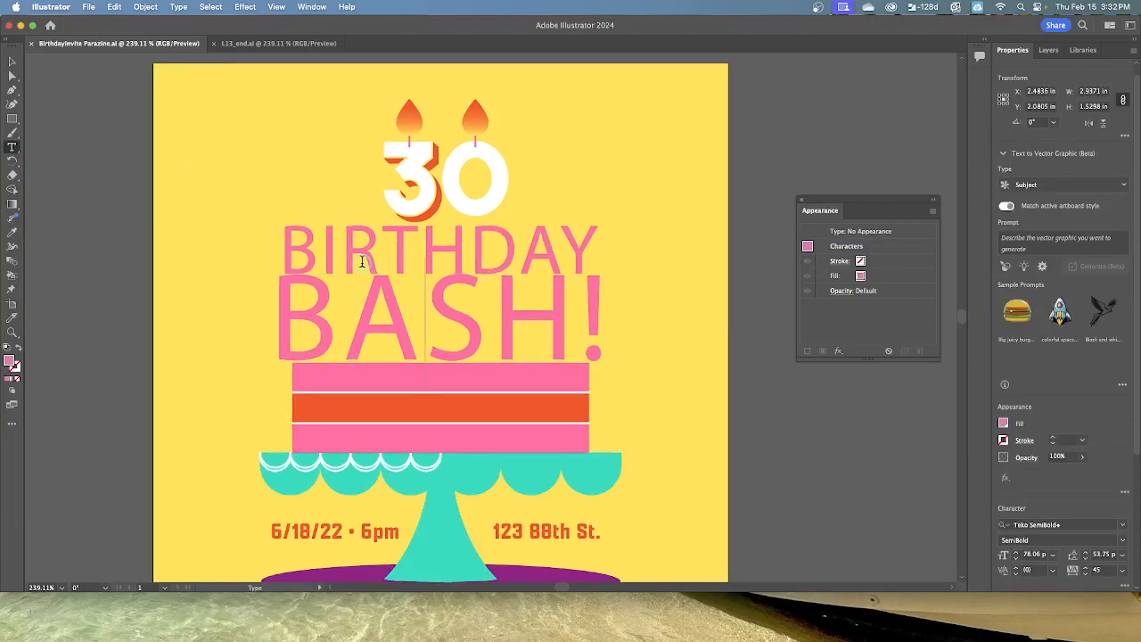
drag(287, 266, 591, 288)
drag(284, 233, 615, 301)
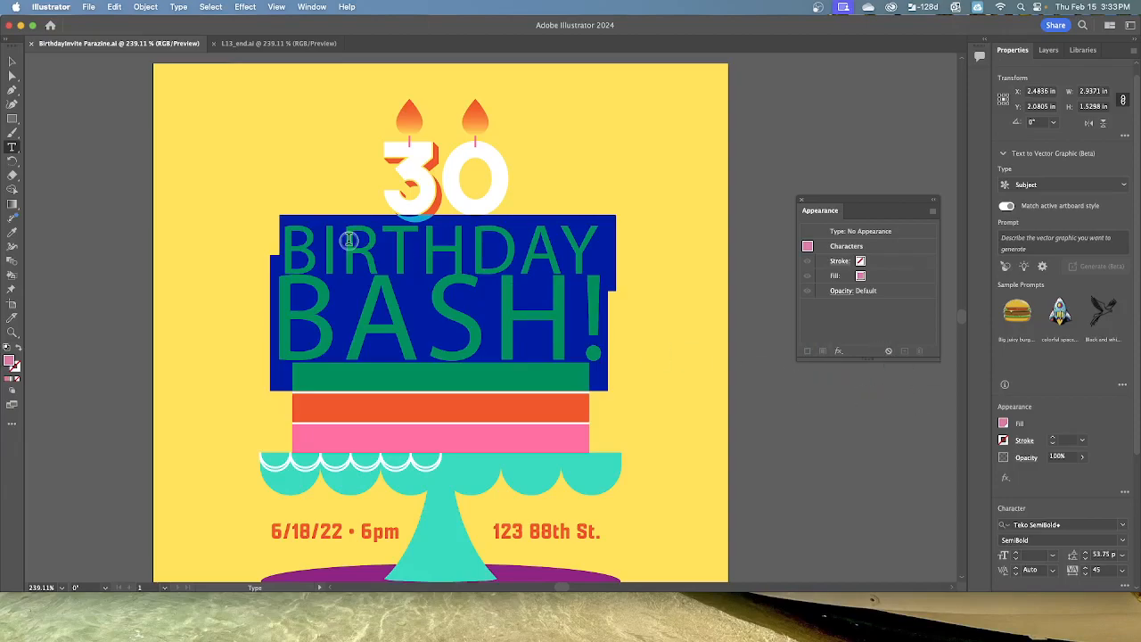
click(12, 61)
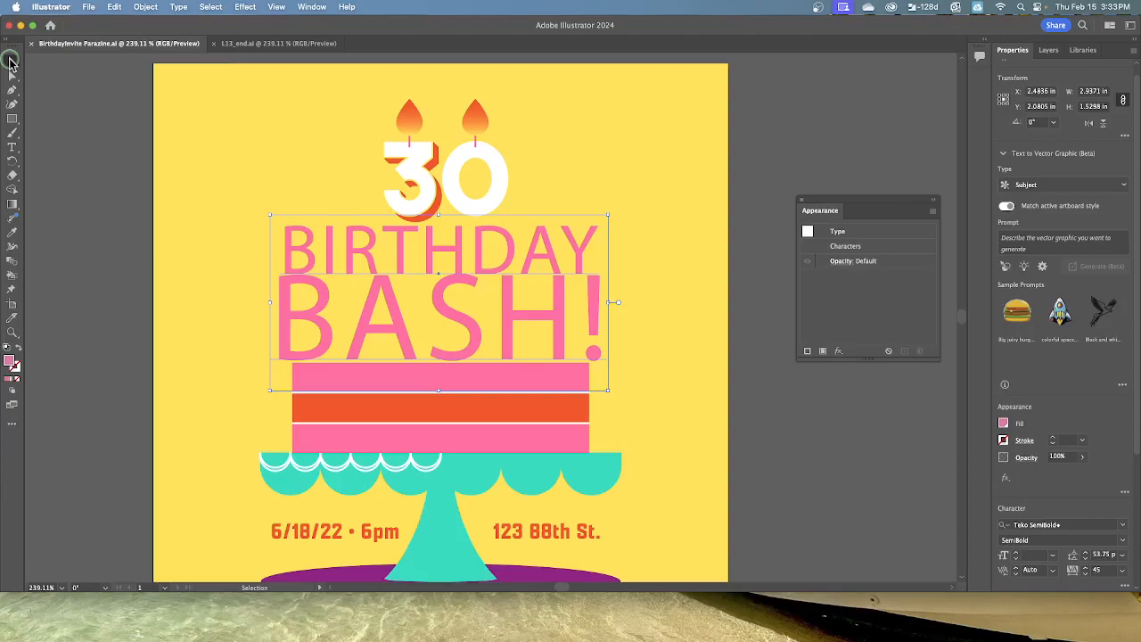
click(823, 353)
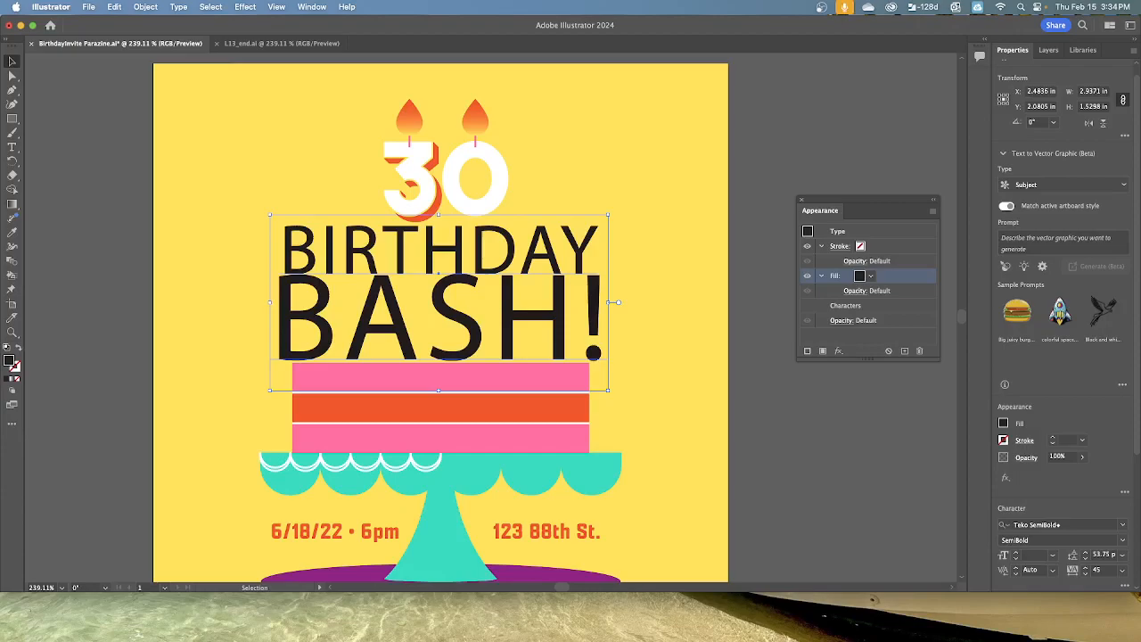
Step: Apply the black dot pattern swatch to the new fill of the BIRTHDAY BASH! text
click(860, 276)
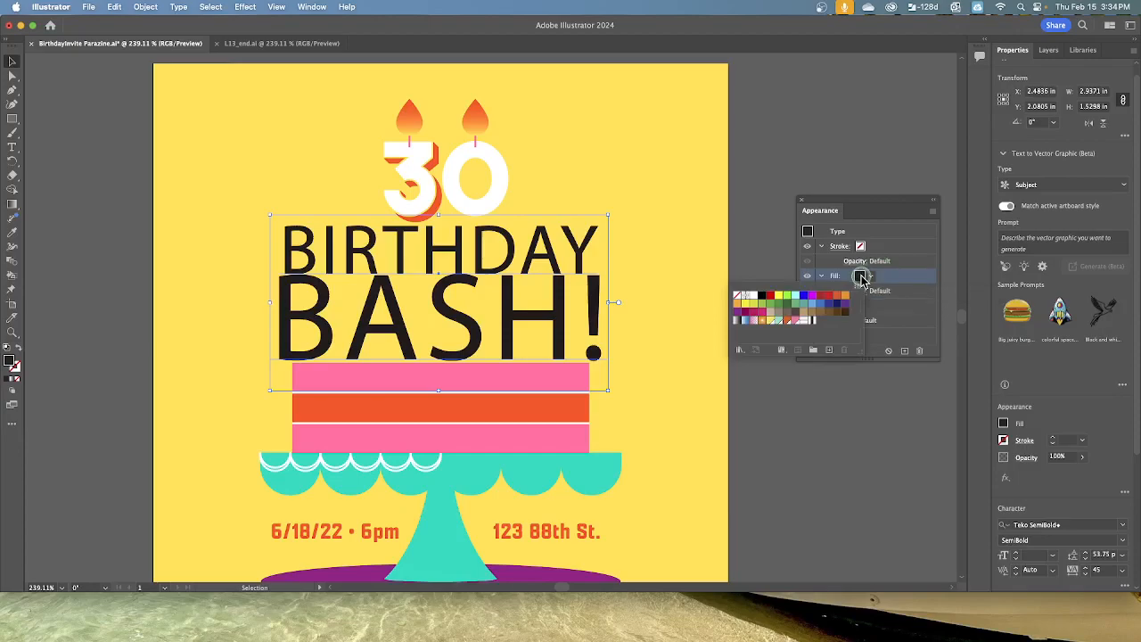
click(812, 323)
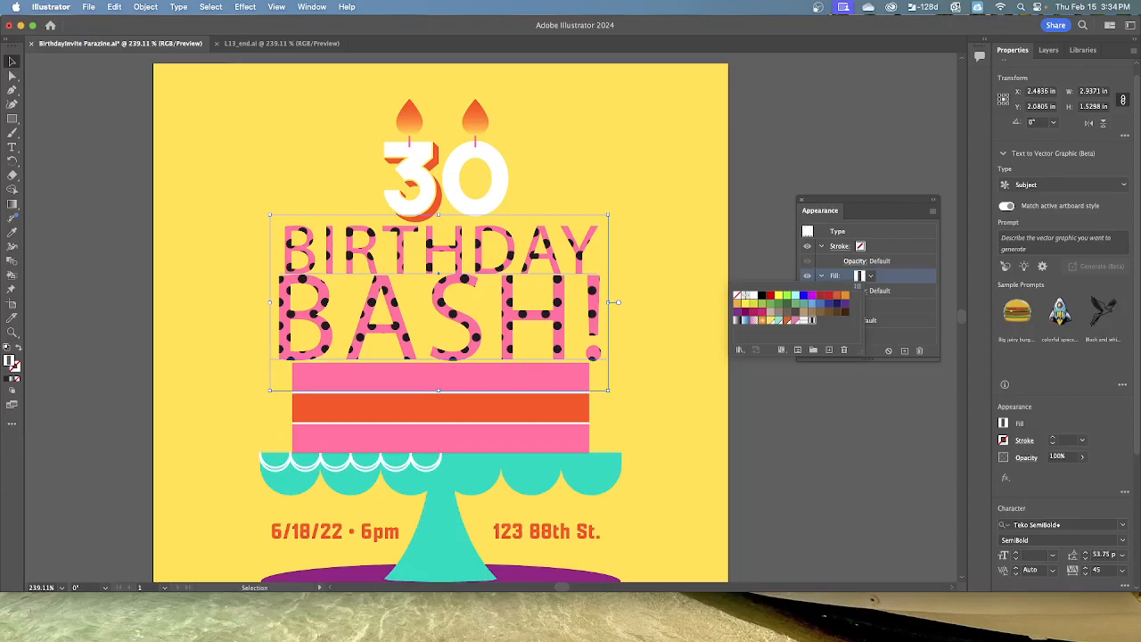
click(860, 278)
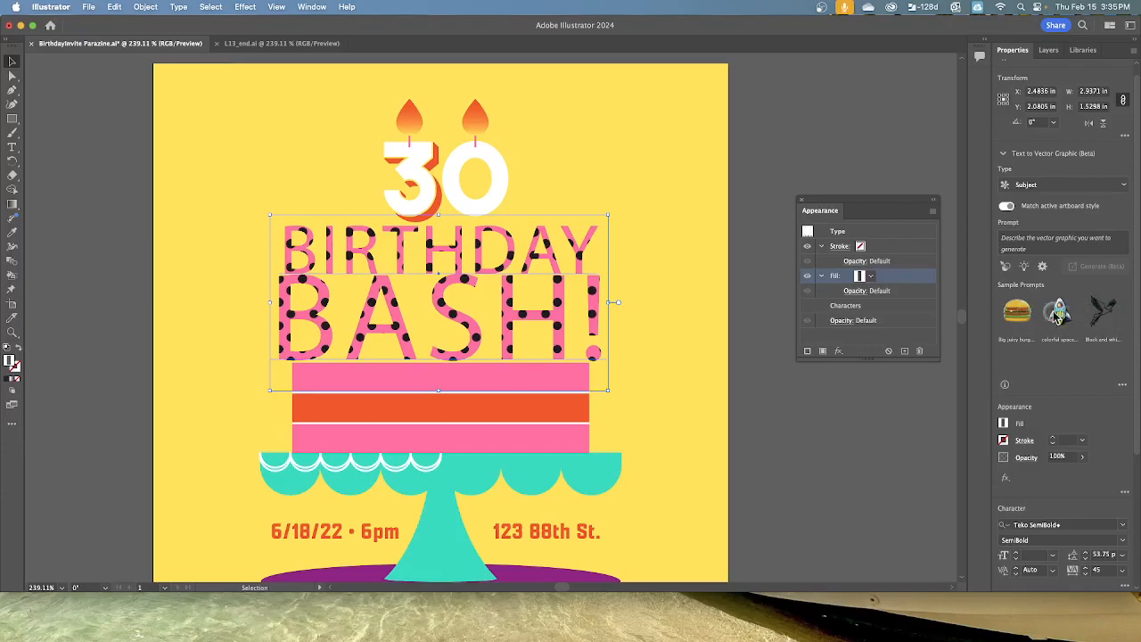
click(908, 269)
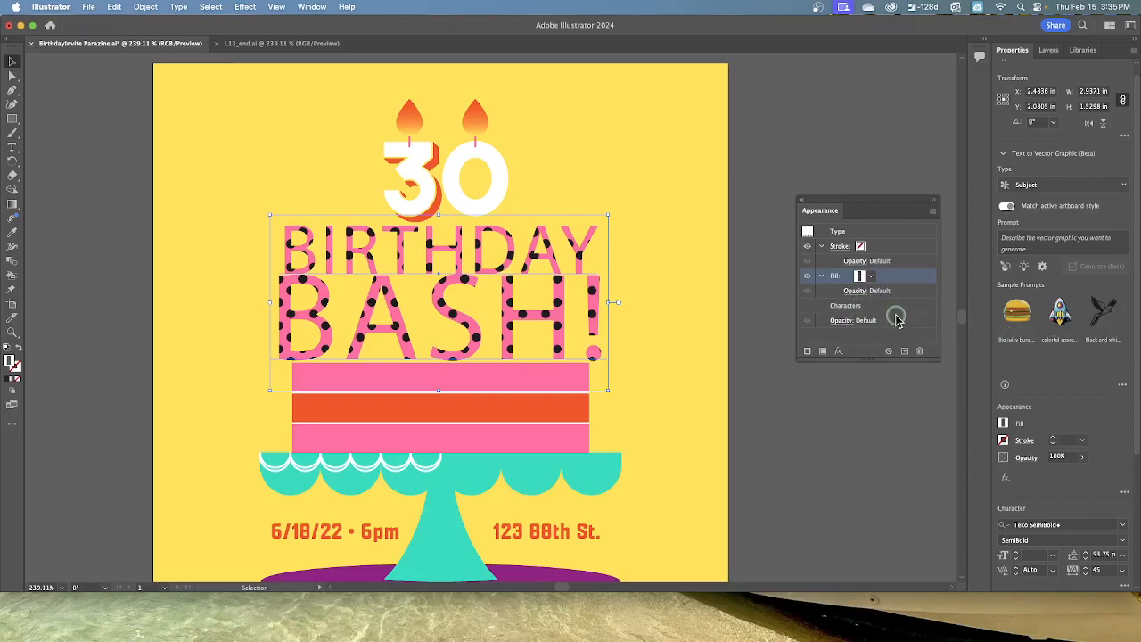
Step: Set the opacity of the BIRTHDAY BASH! text's dot pattern fill to 40%
click(854, 292)
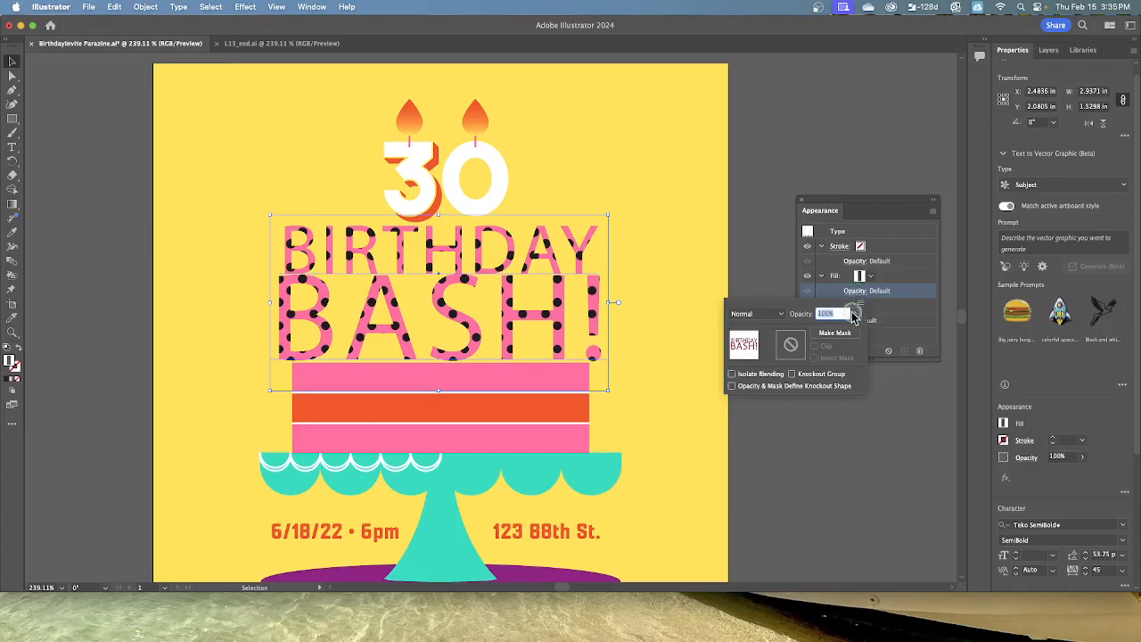
text(40)
key(Return)
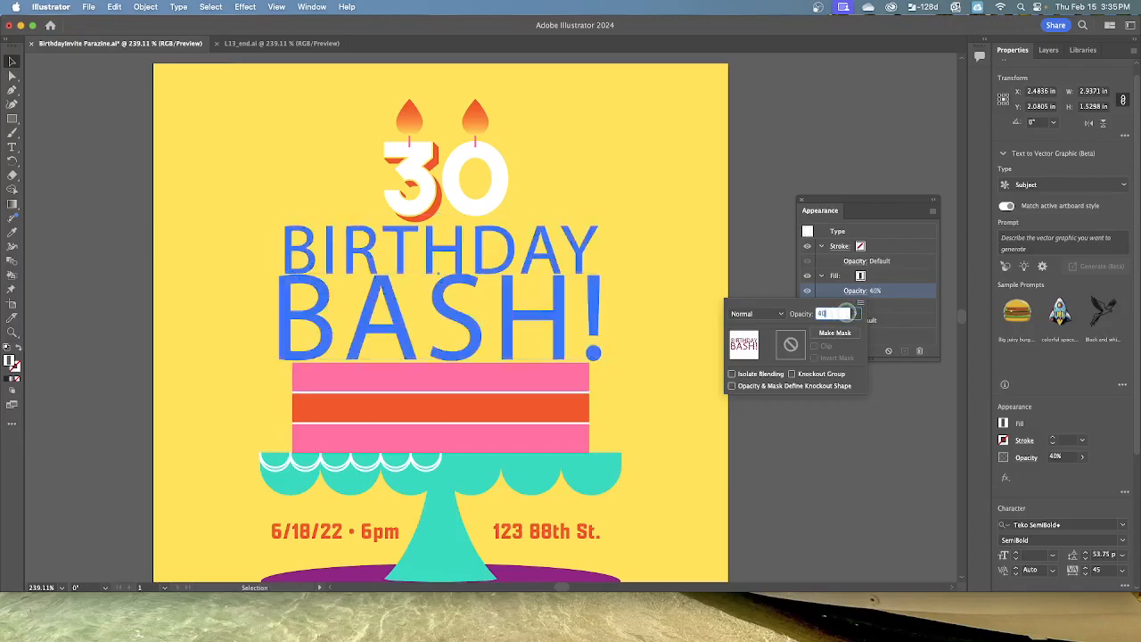
key(Tab)
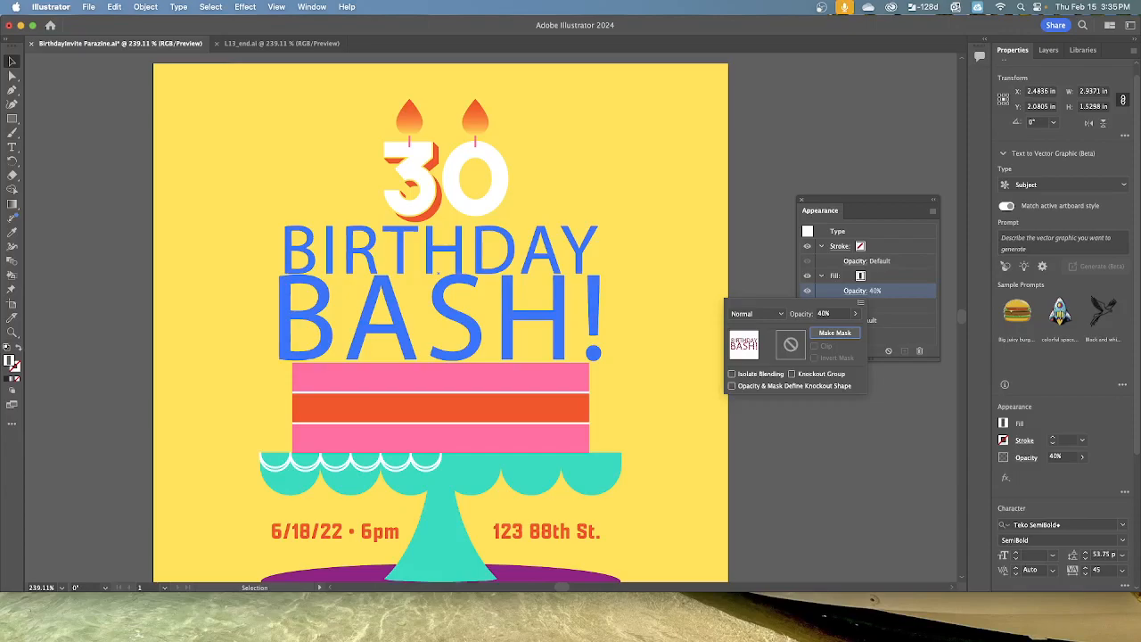
click(761, 269)
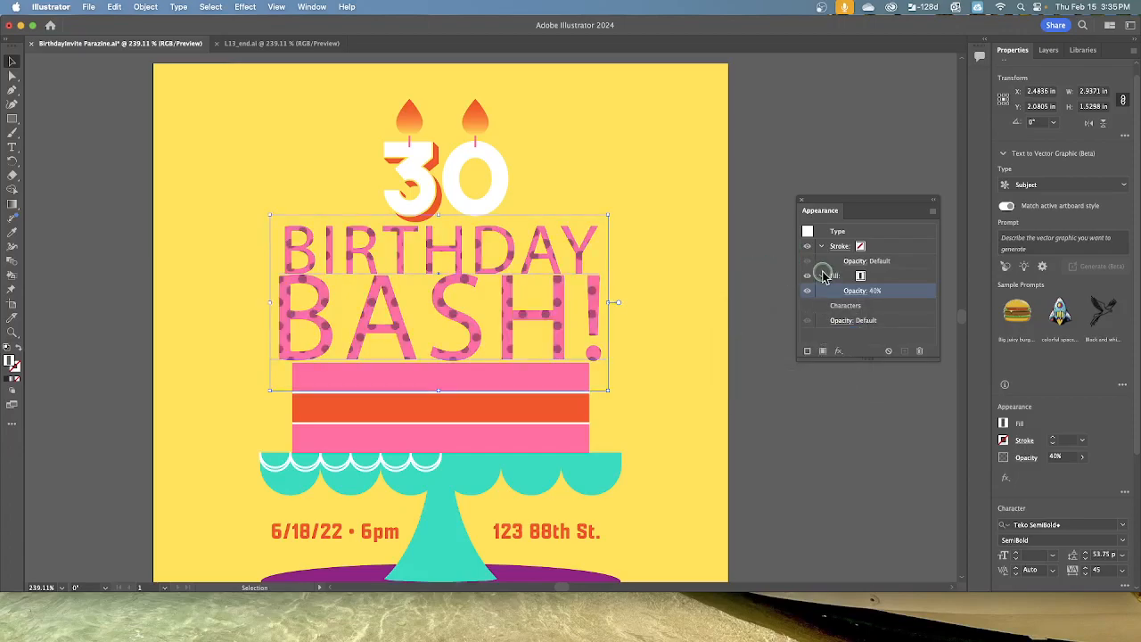
Step: Apply a 1 pt stroke in the White swatch to the BIRTHDAY BASH! text
click(861, 249)
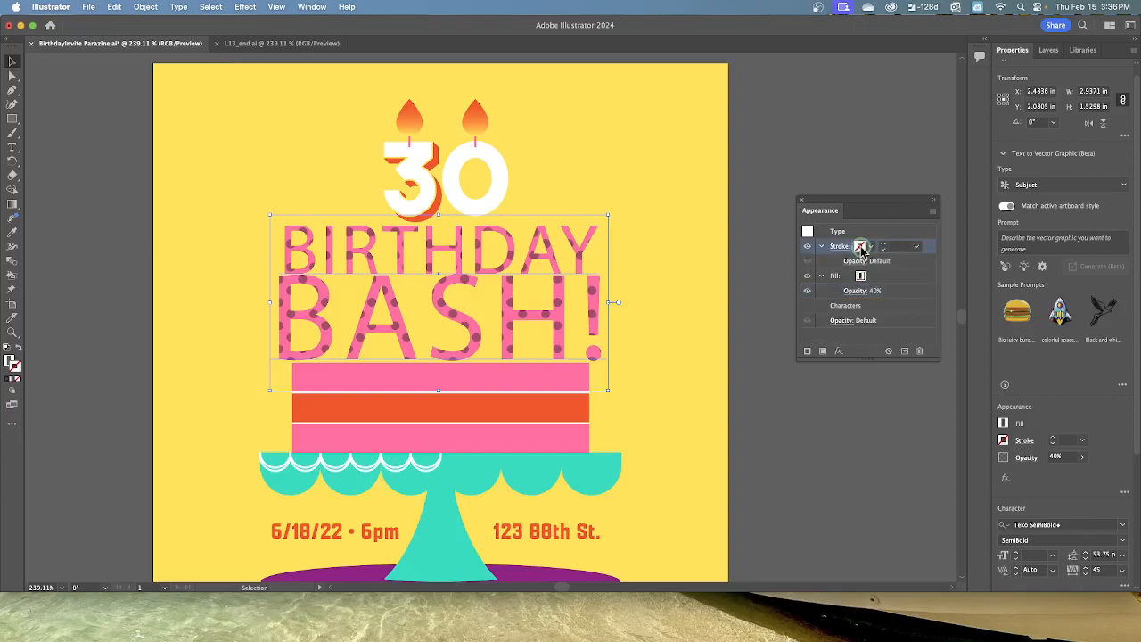
click(861, 248)
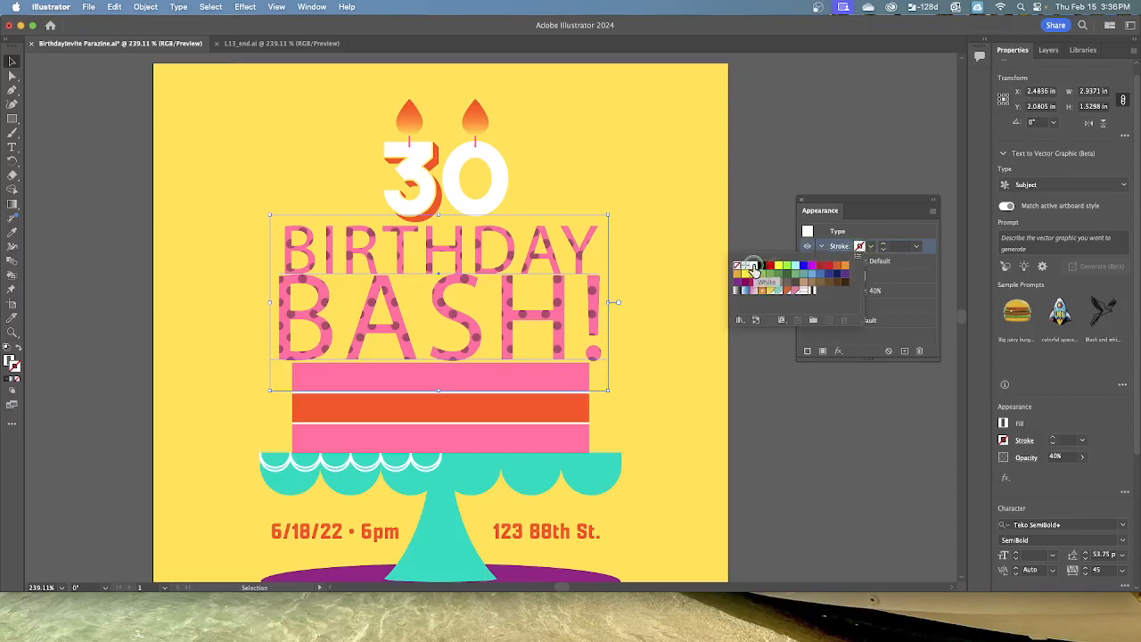
click(754, 270)
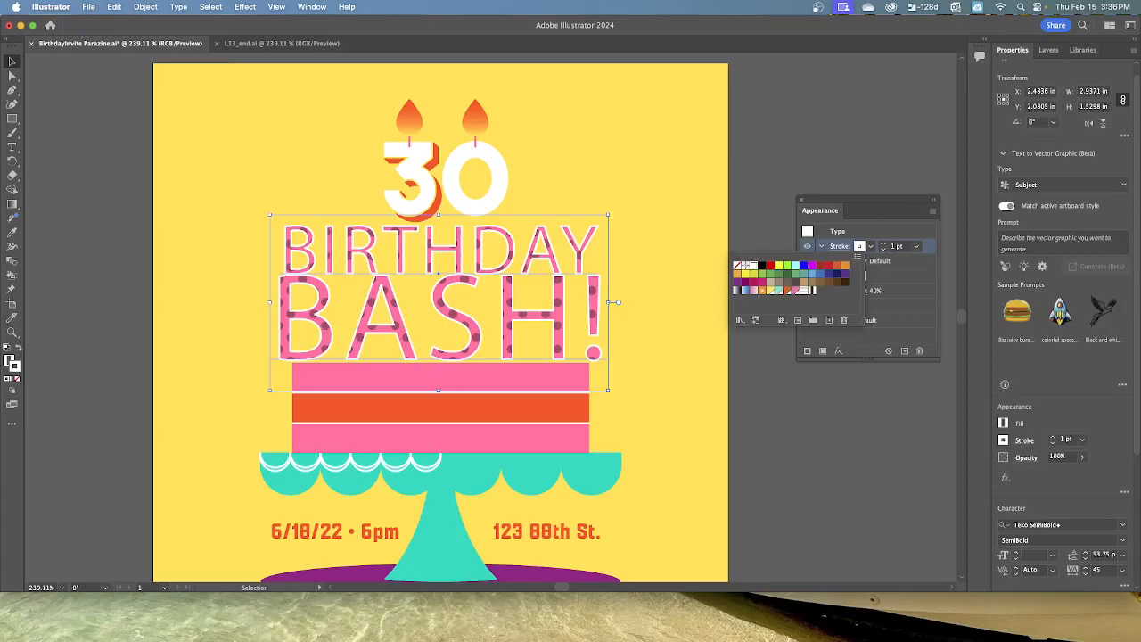
click(809, 354)
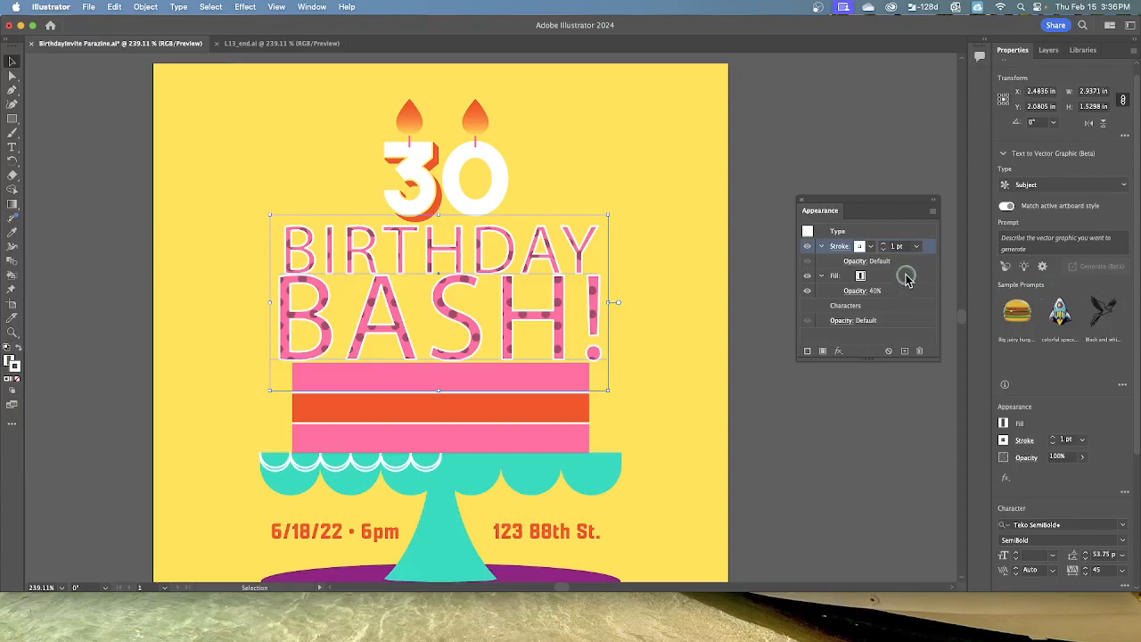
Step: Change the BIRTHDAY BASH! text's 1 pt stroke to the orange swatch and give it round join corners
click(859, 250)
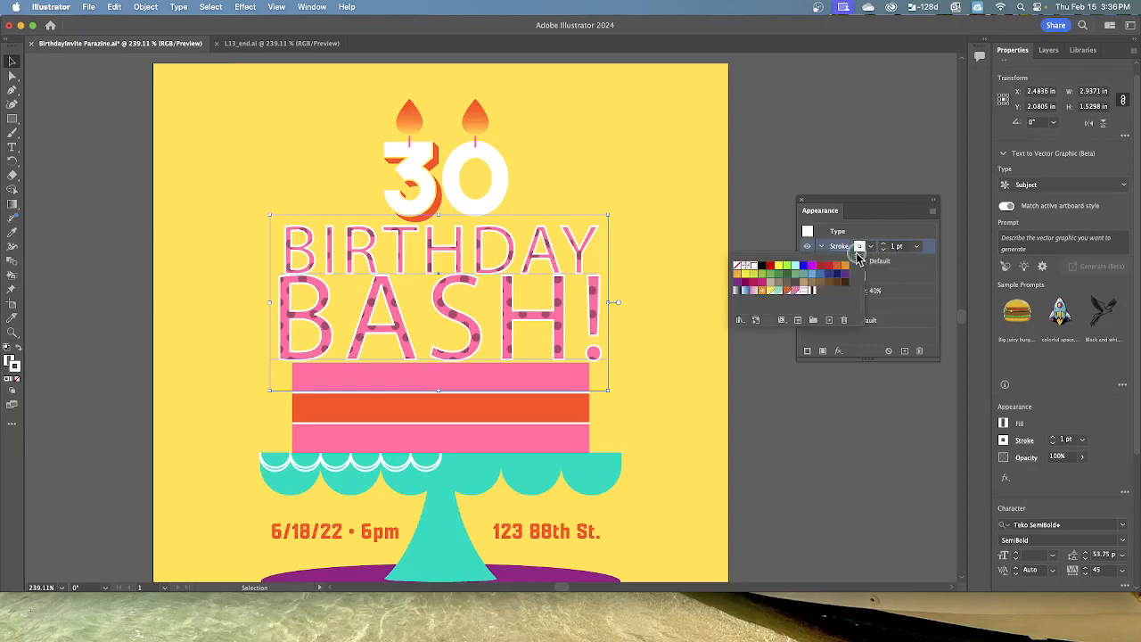
click(785, 292)
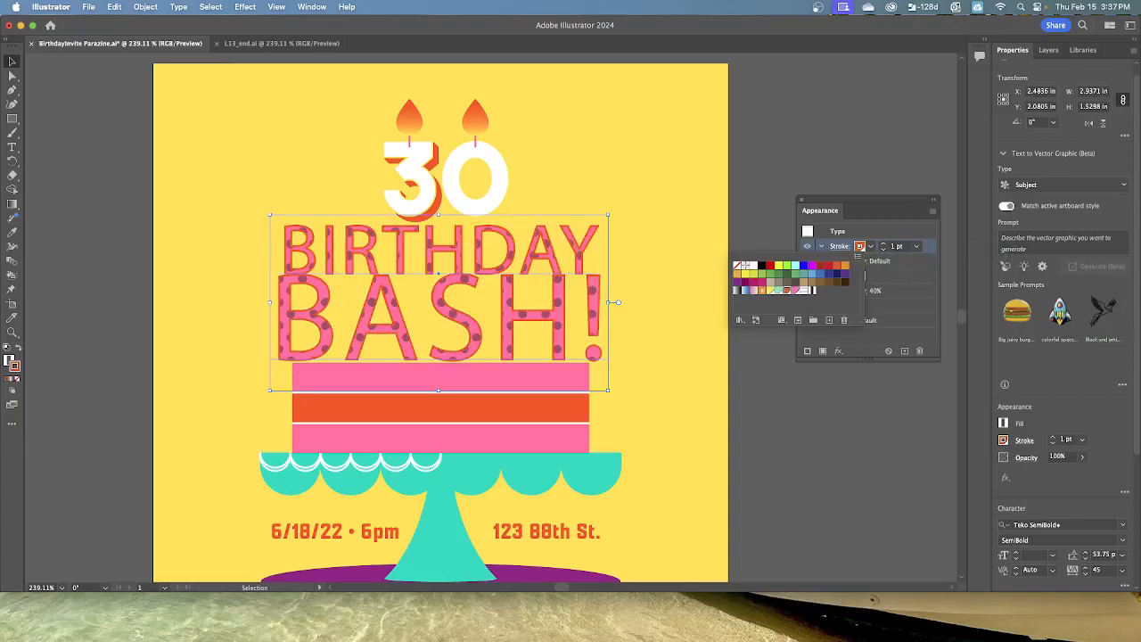
click(837, 249)
click(837, 249)
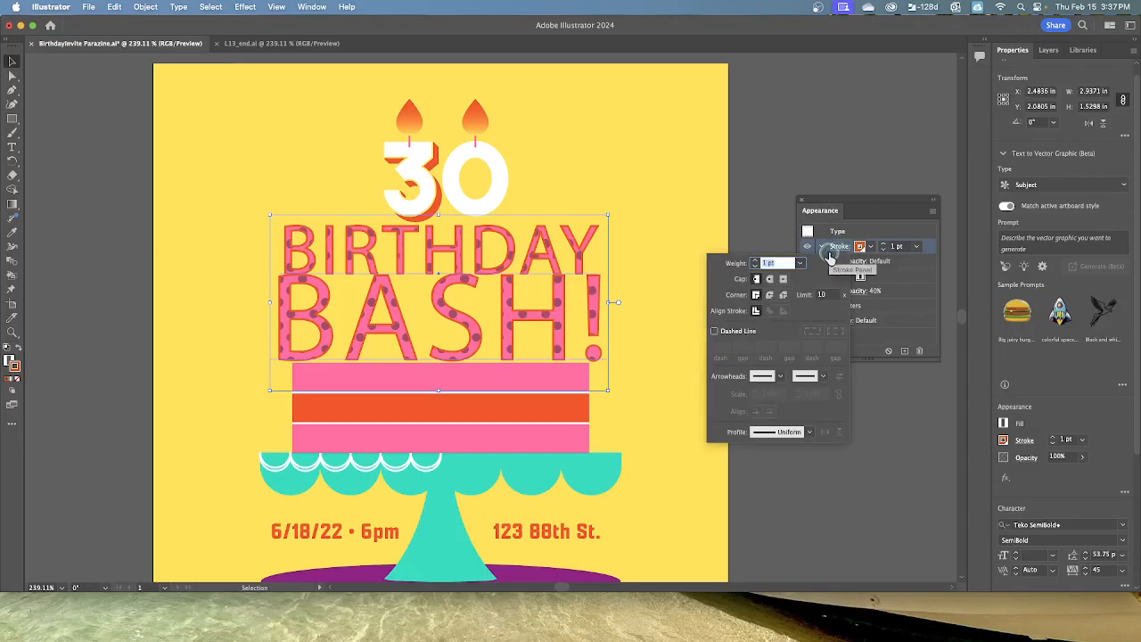
click(770, 296)
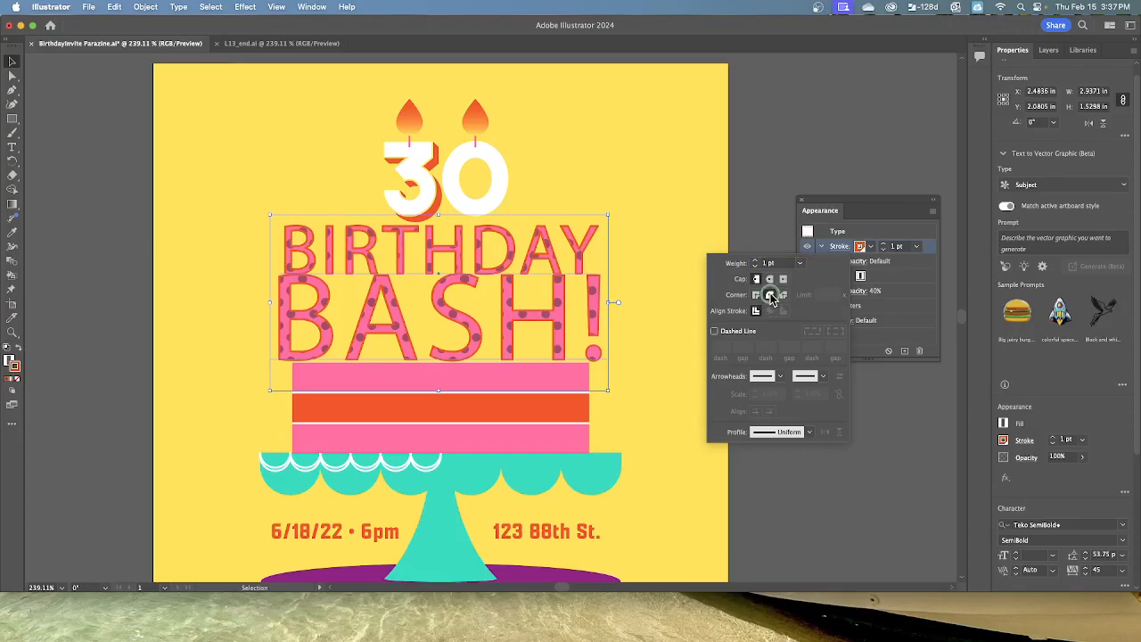
key(Escape)
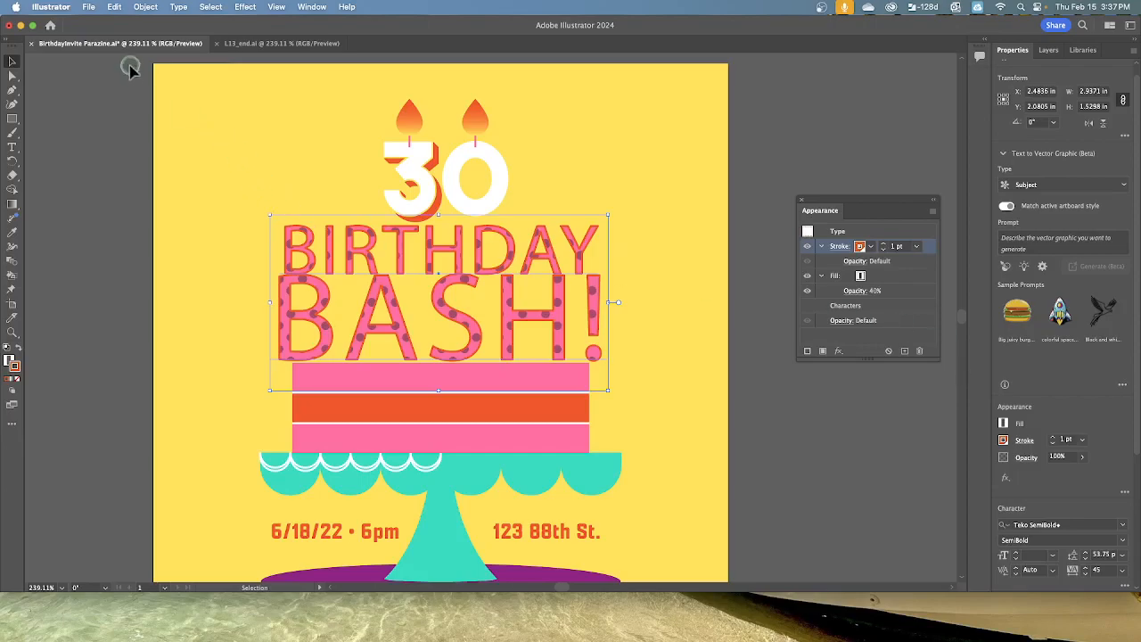
Step: Save the invitation with the restyled BIRTHDAY BASH! text
click(91, 8)
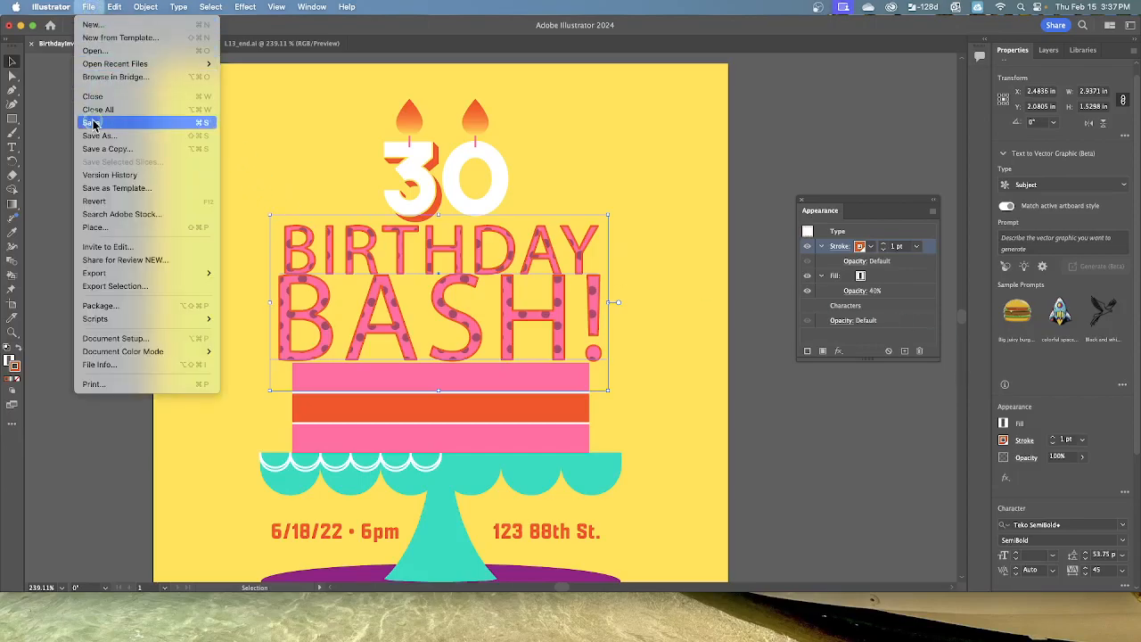